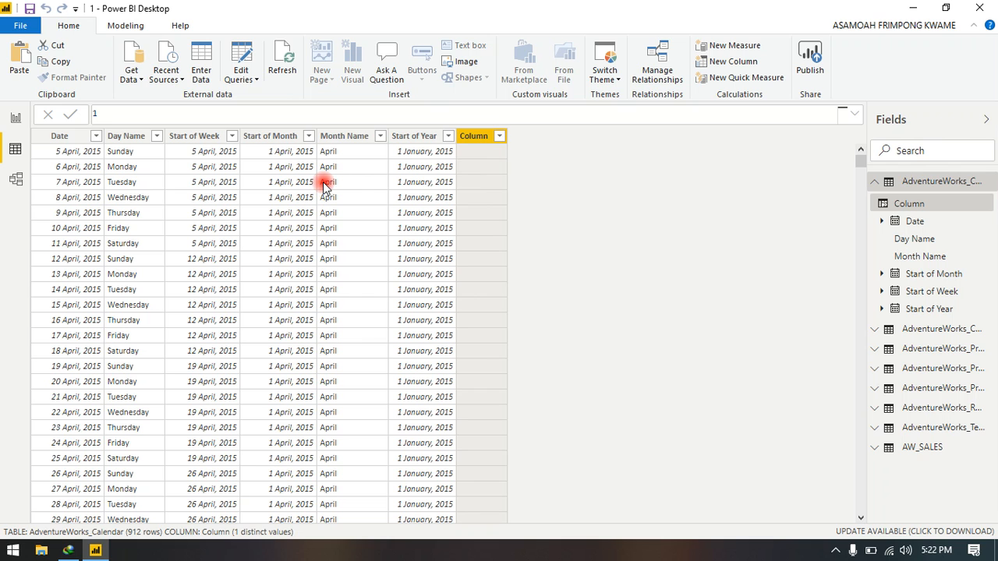
- Discard the blank column, then add a calculated column named Day Of The Week to AdventureWorks_Calendar, starting its formula with WEEKDAY
click(51, 116)
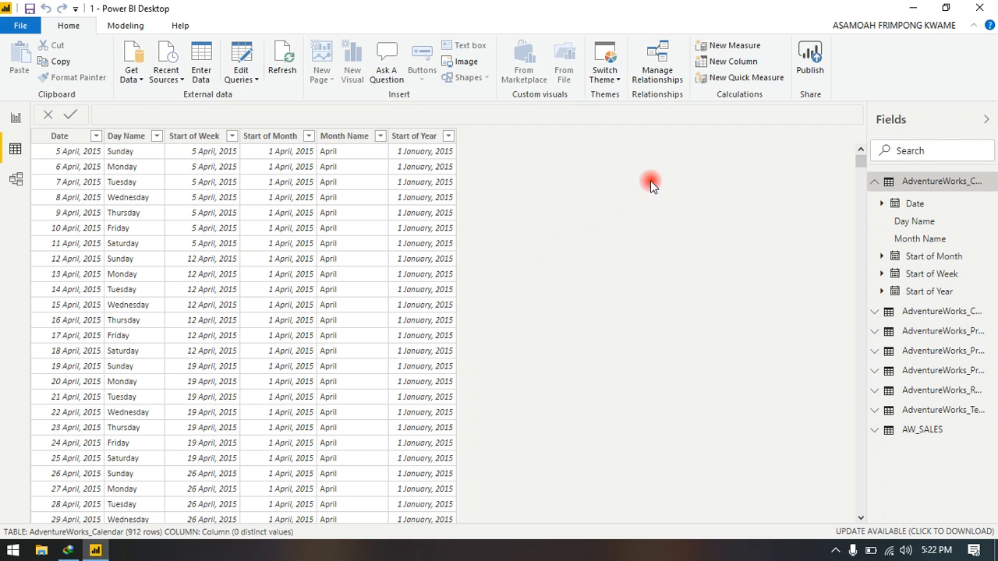
right_click(416, 135)
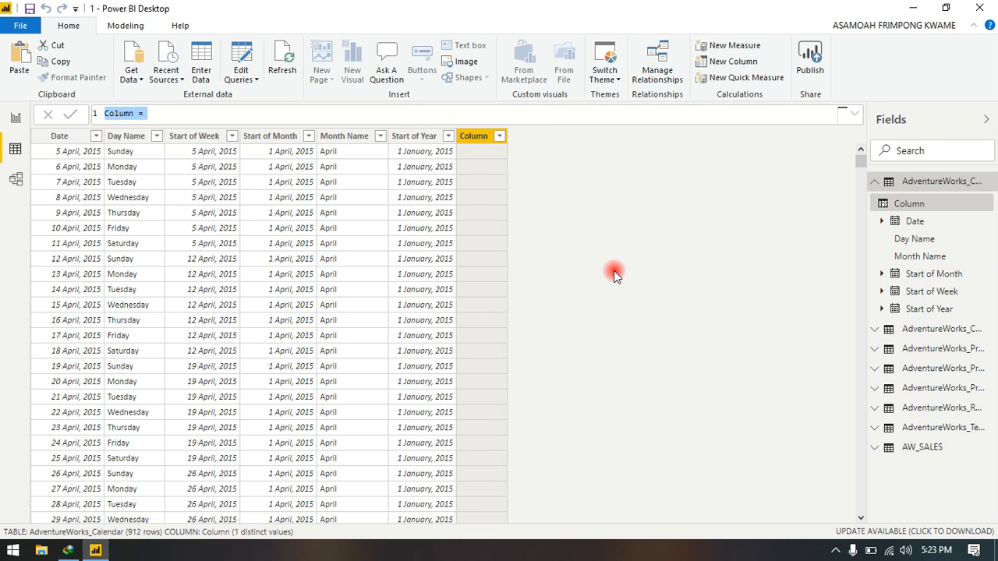
text(Day)
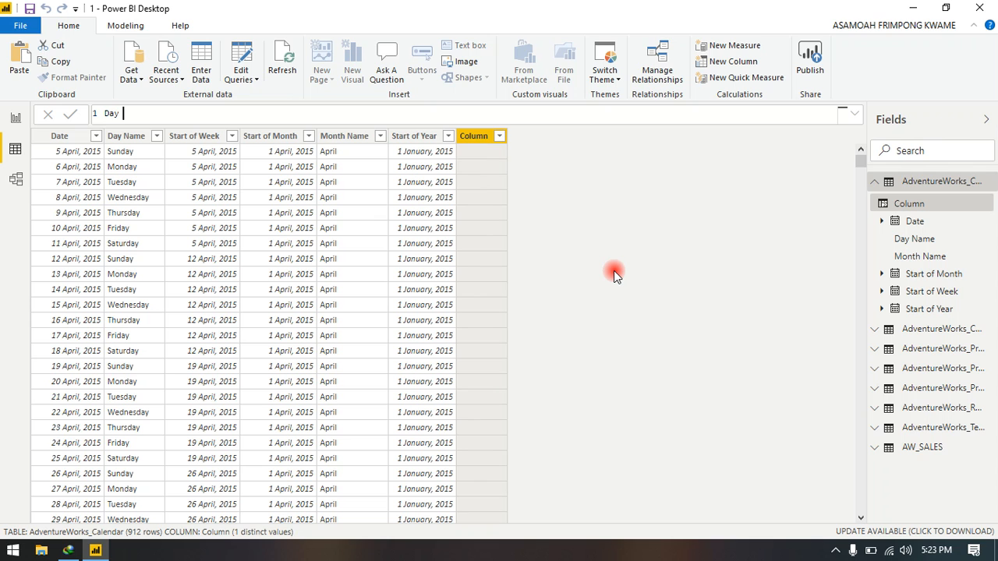
text( Of The Week =)
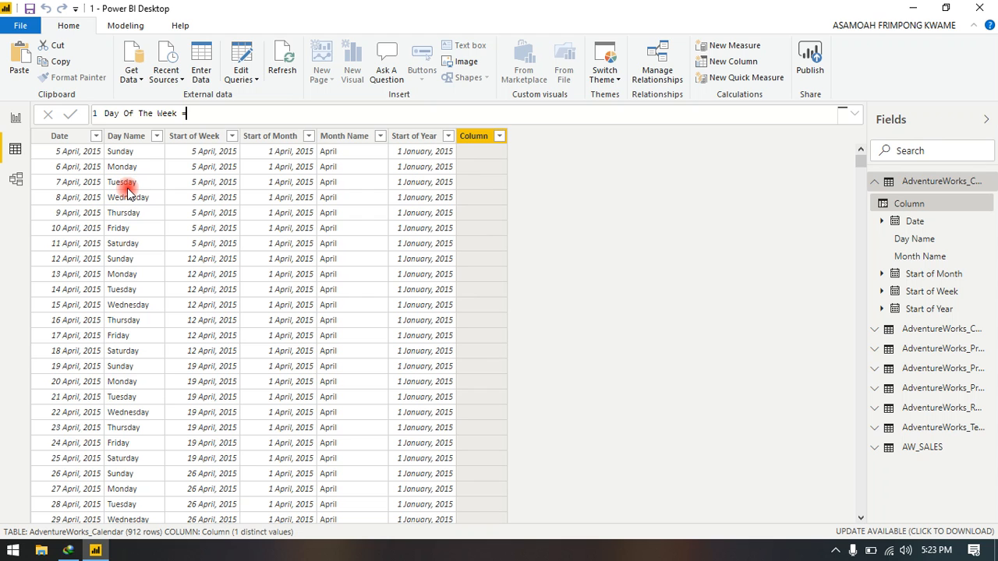
text(week)
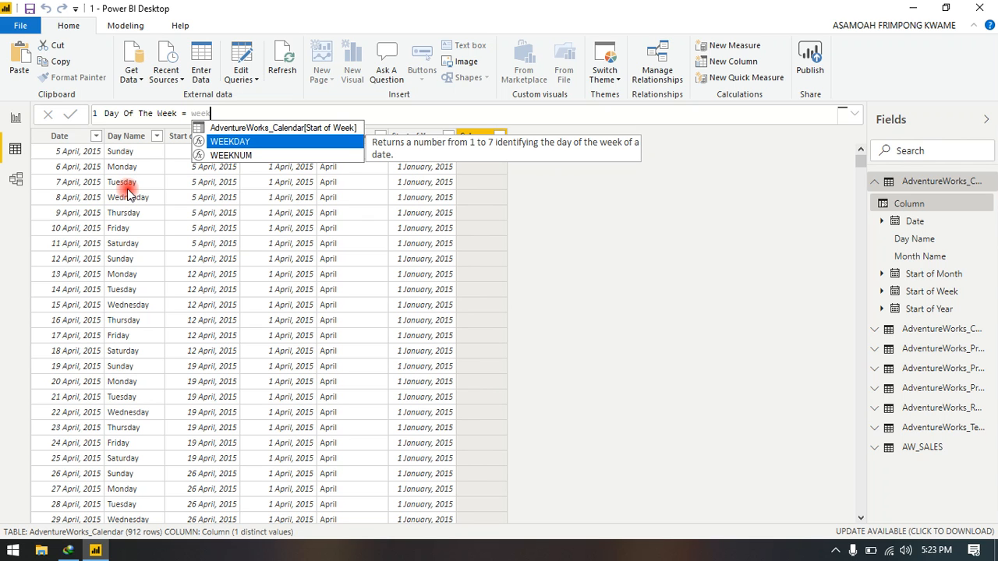
key(Tab)
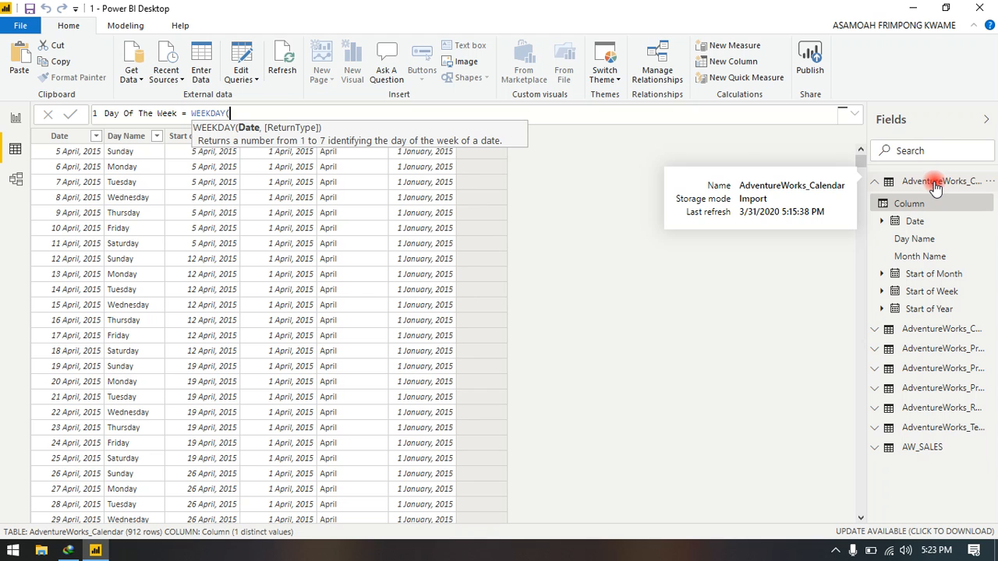
- Enter AdventureWorks_Calendar[Date] as the date argument of the WEEKDAY function
text(avenbd)
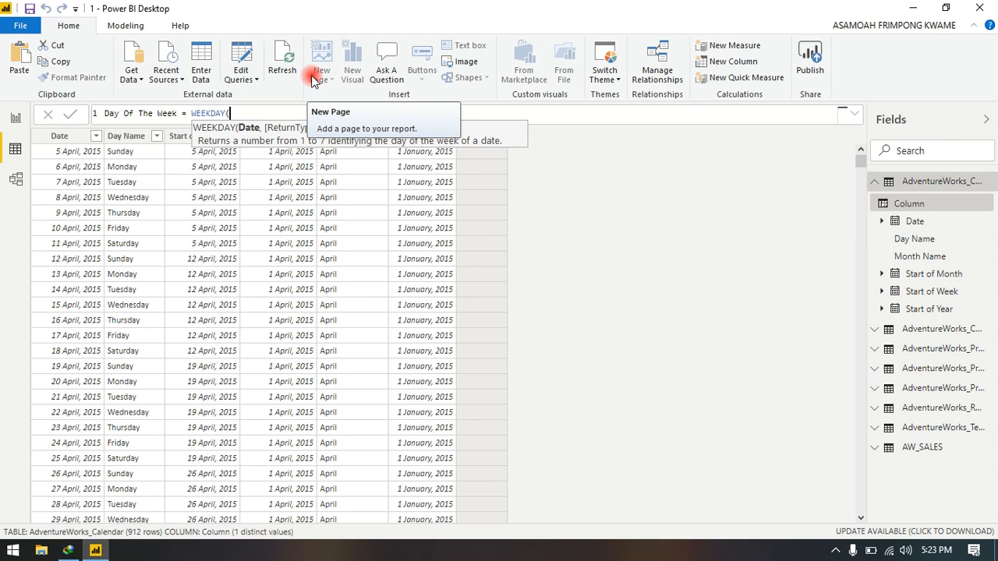
key(BackSpace)
key(BackSpace)
key(BackSpace)
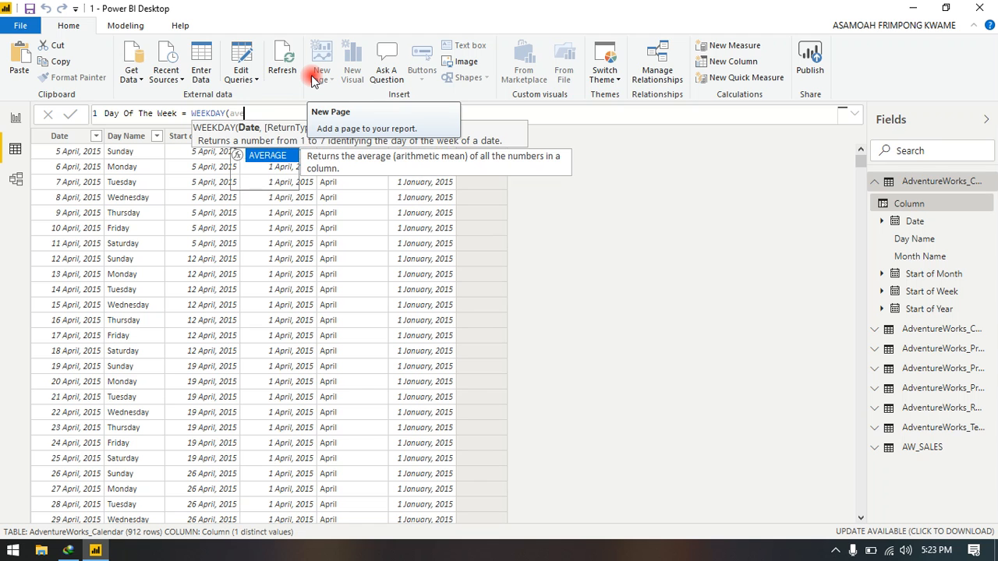
key(BackSpace)
key(BackSpace)
text(dve)
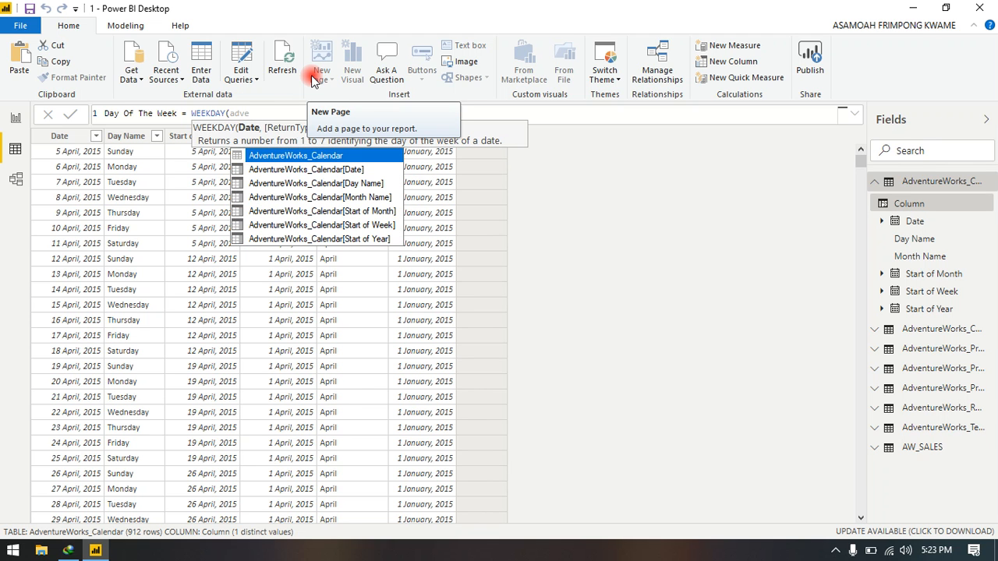
key(Down)
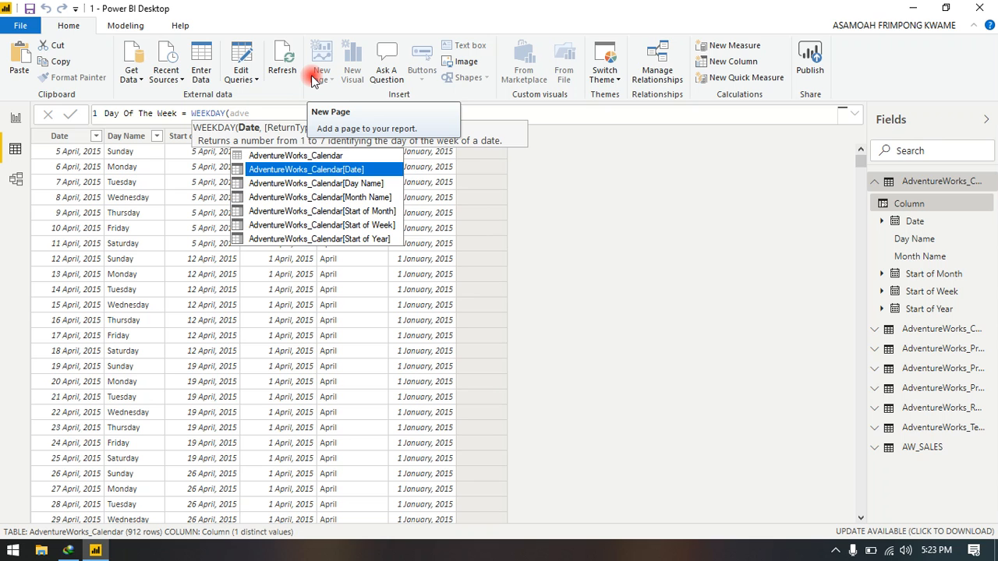
key(Up)
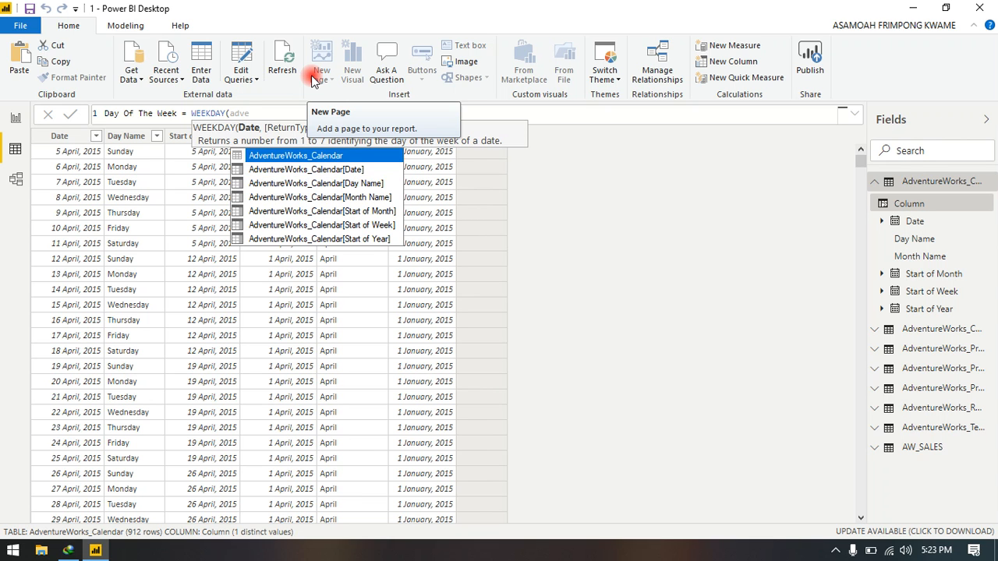
key(Down)
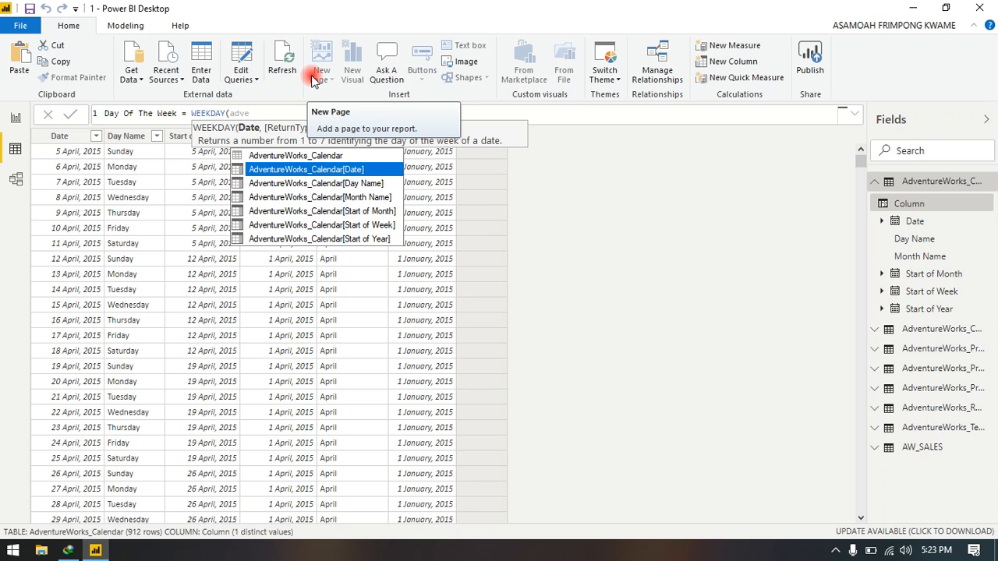
key(Down)
key(Down)
key(Down)
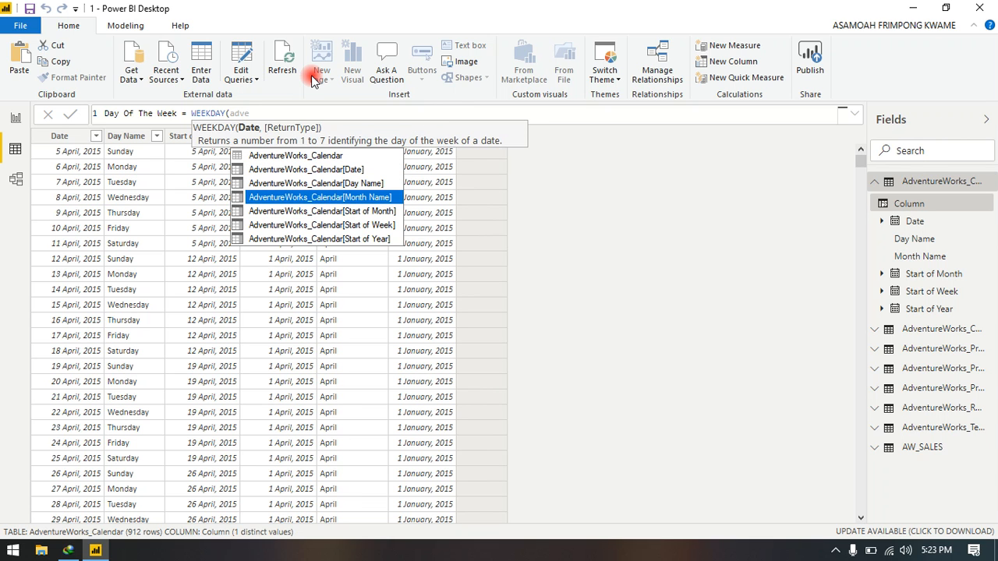
key(Down)
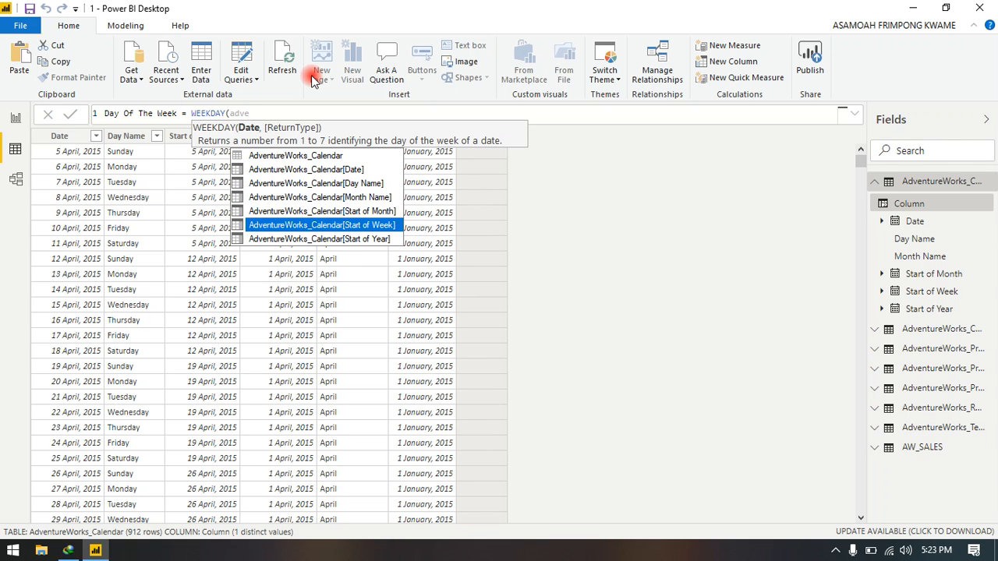
key(Up)
key(Up)
key(Up)
key(Tab)
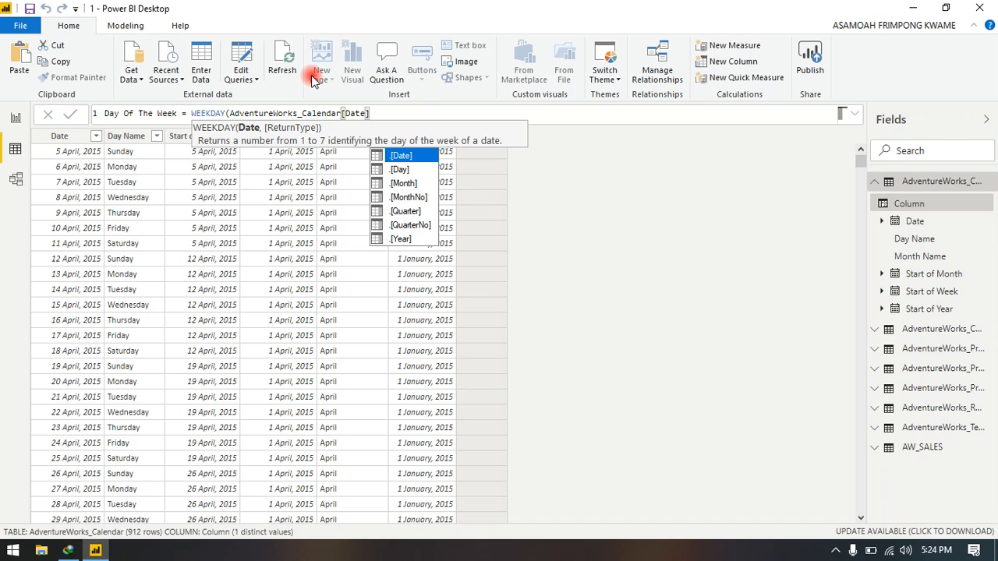
- Set the WEEKDAY return type to 1, Sunday=1 through Saturday=7, and commit the column formula
text(,)
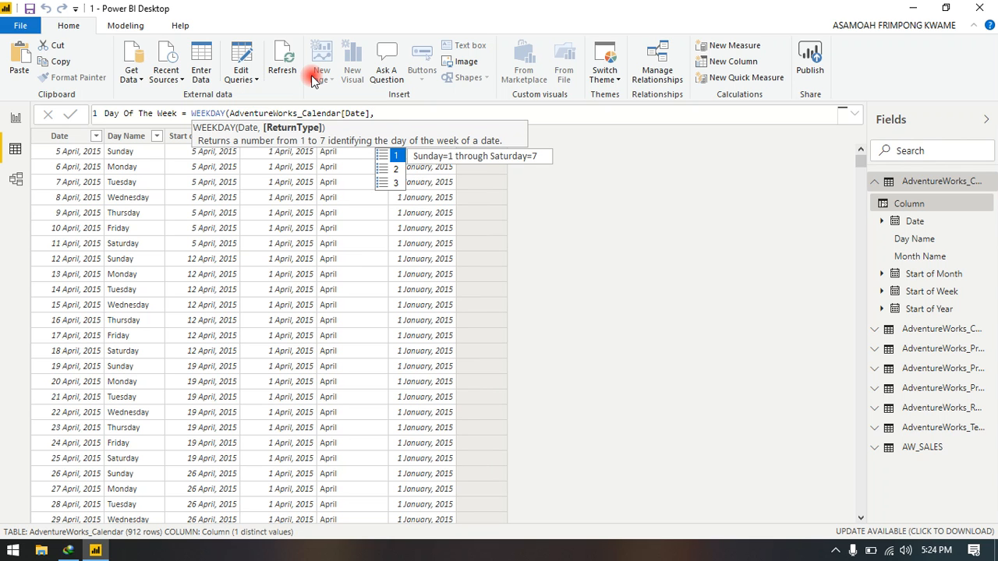
key(Down)
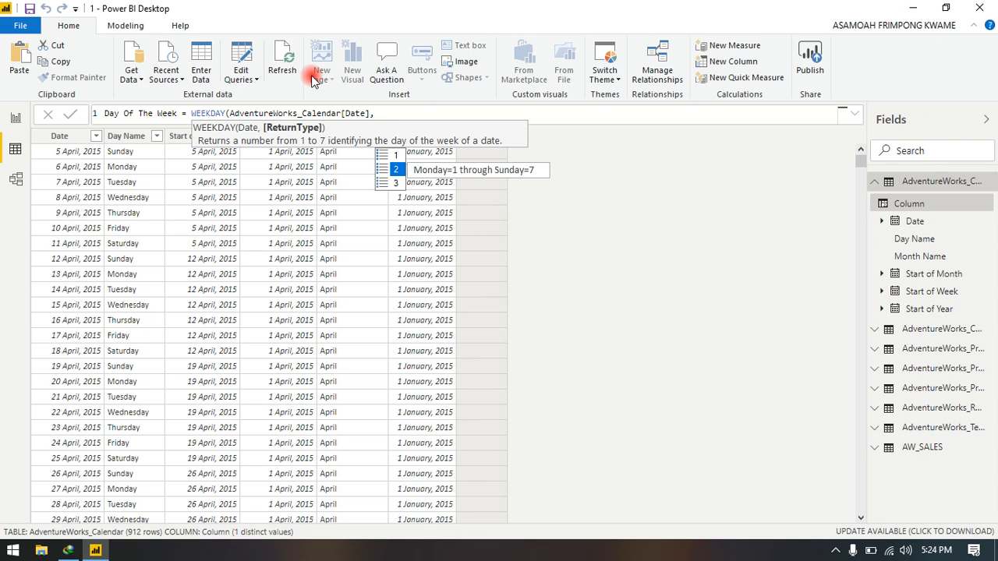
key(Down)
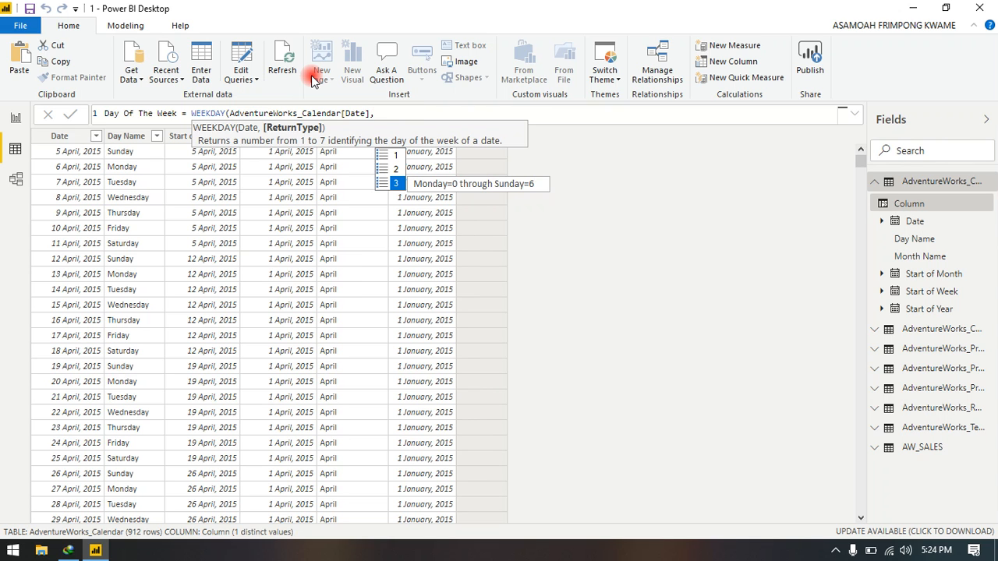
key(Down)
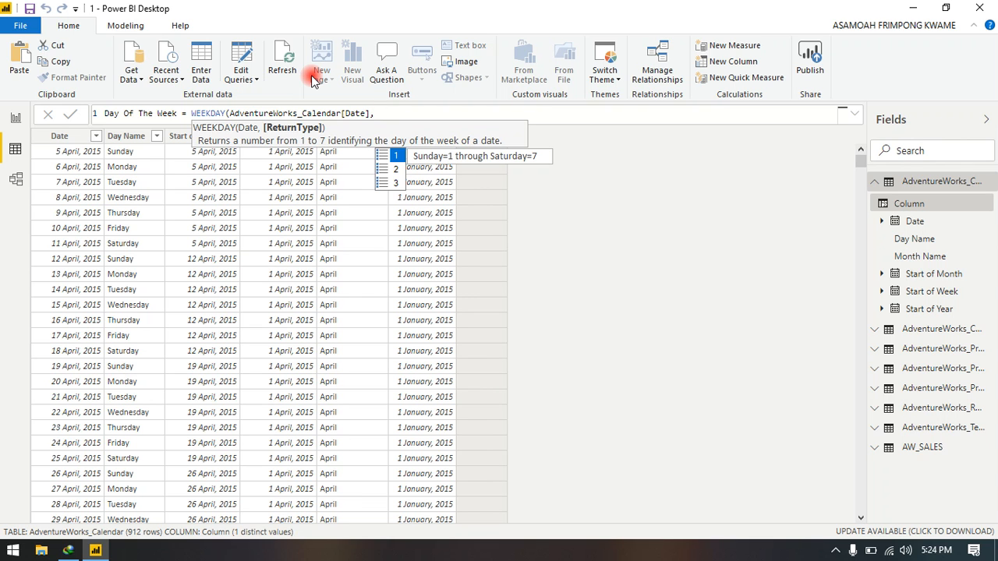
key(Tab)
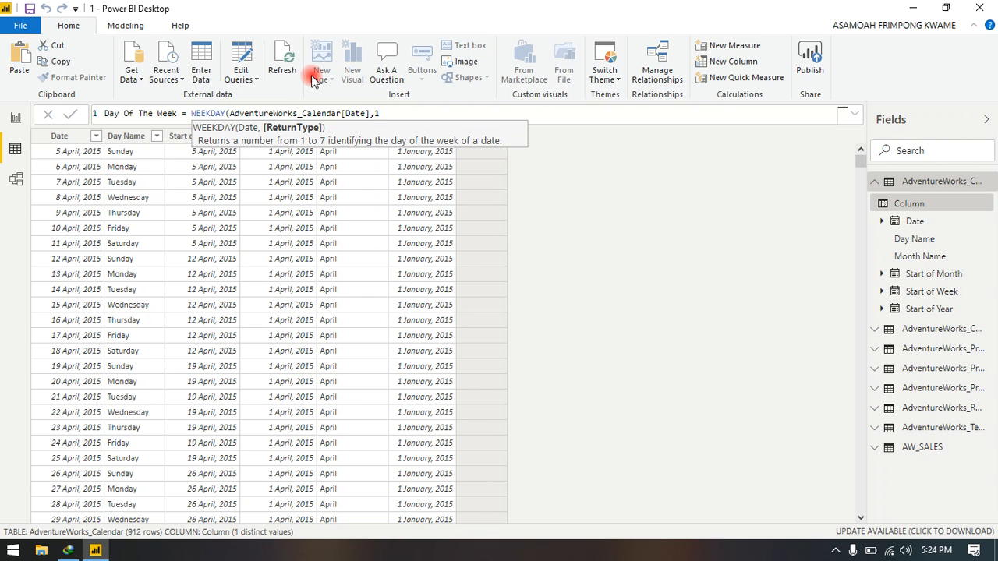
click(312, 76)
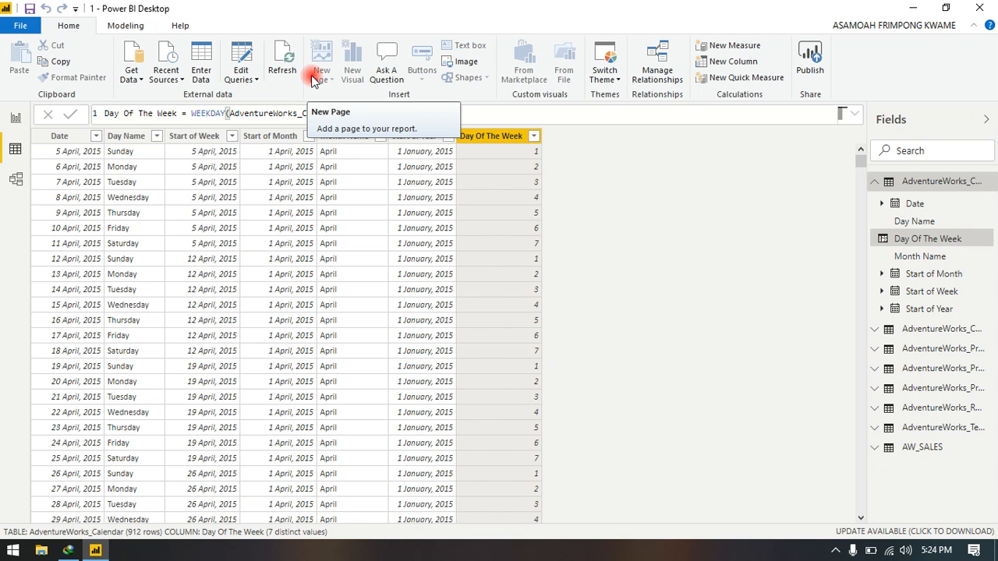
- Examine the calendar table's columns and compare the Day Of The Week numbers with the day names across several months
click(62, 137)
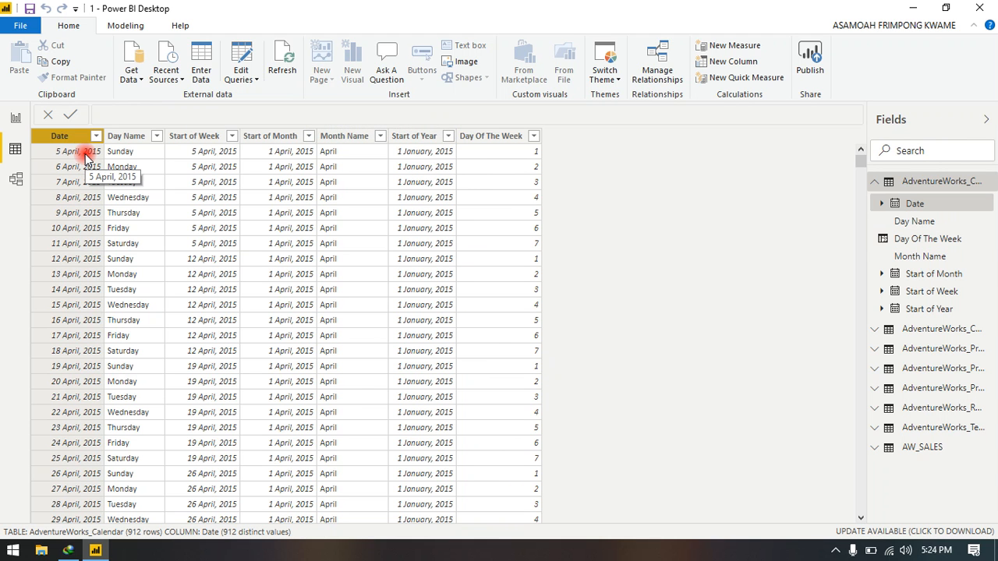
click(137, 138)
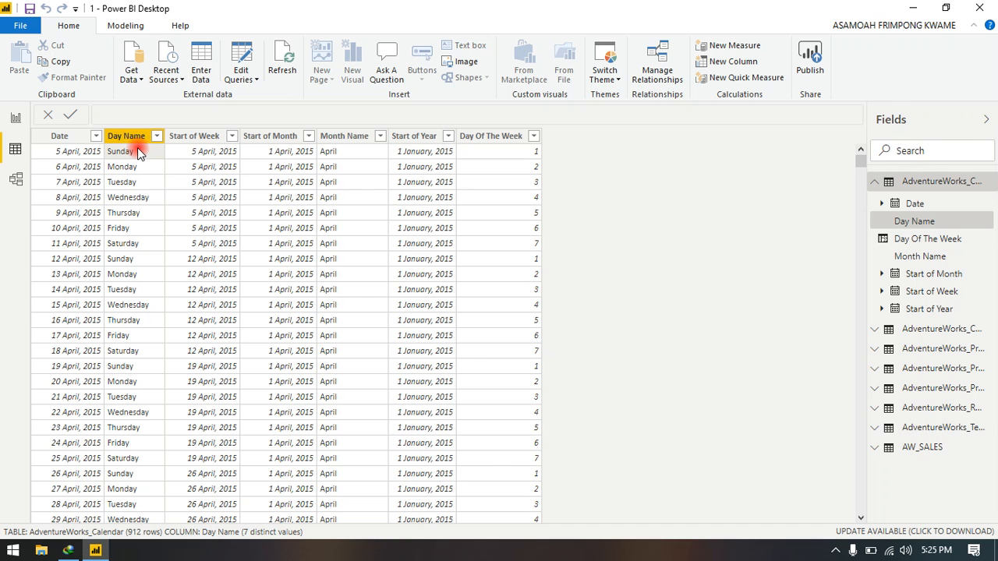
click(189, 156)
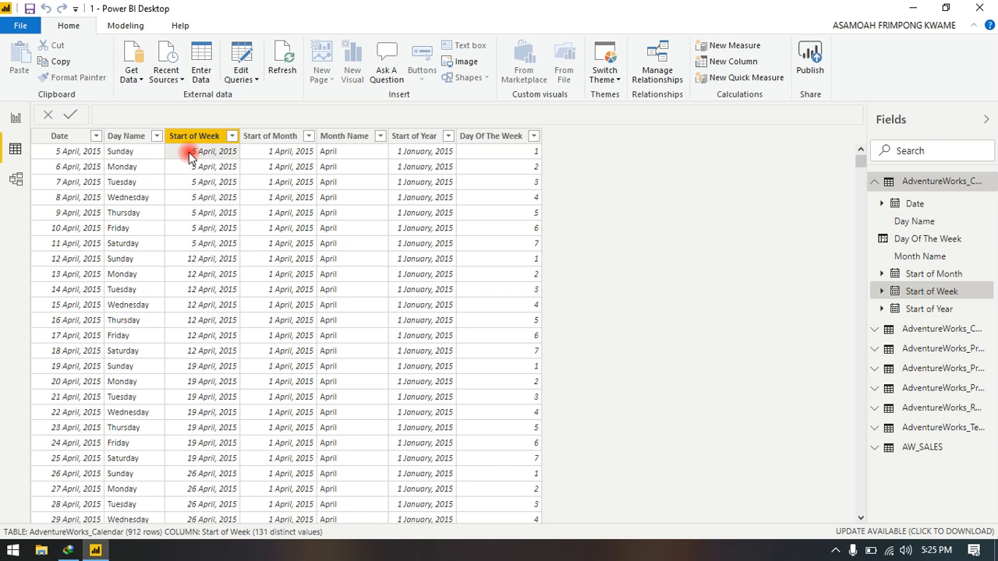
click(328, 155)
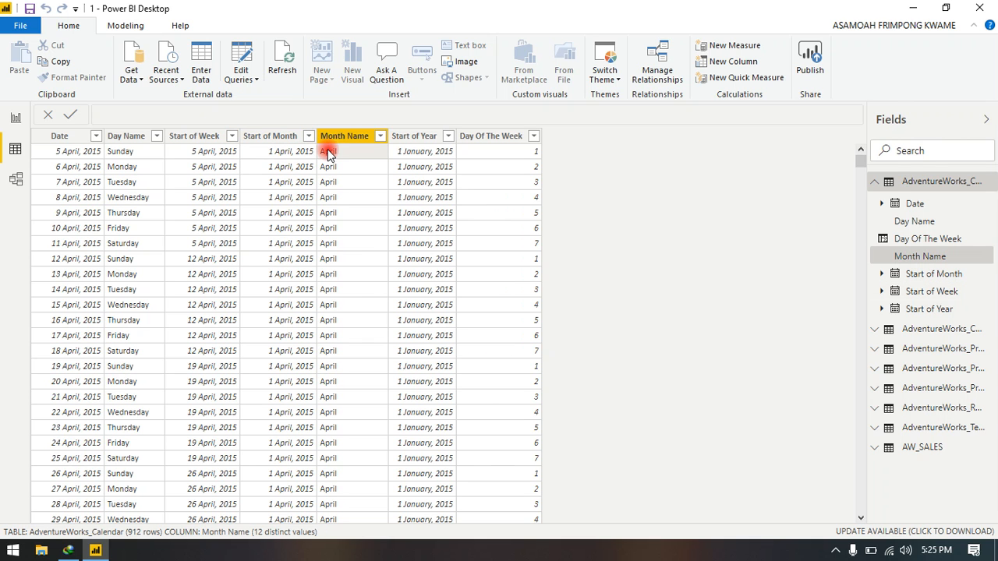
click(405, 156)
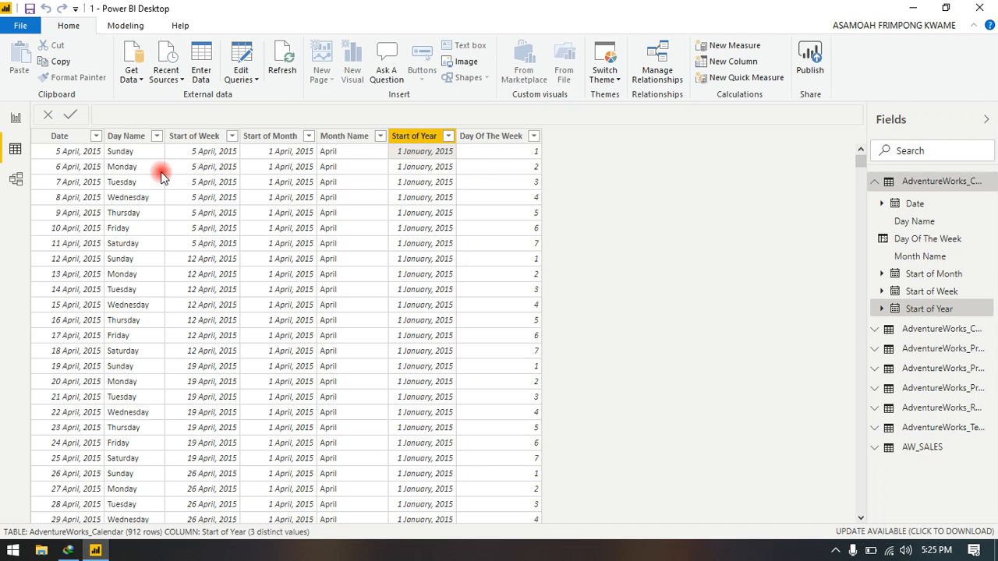
click(143, 150)
click(474, 151)
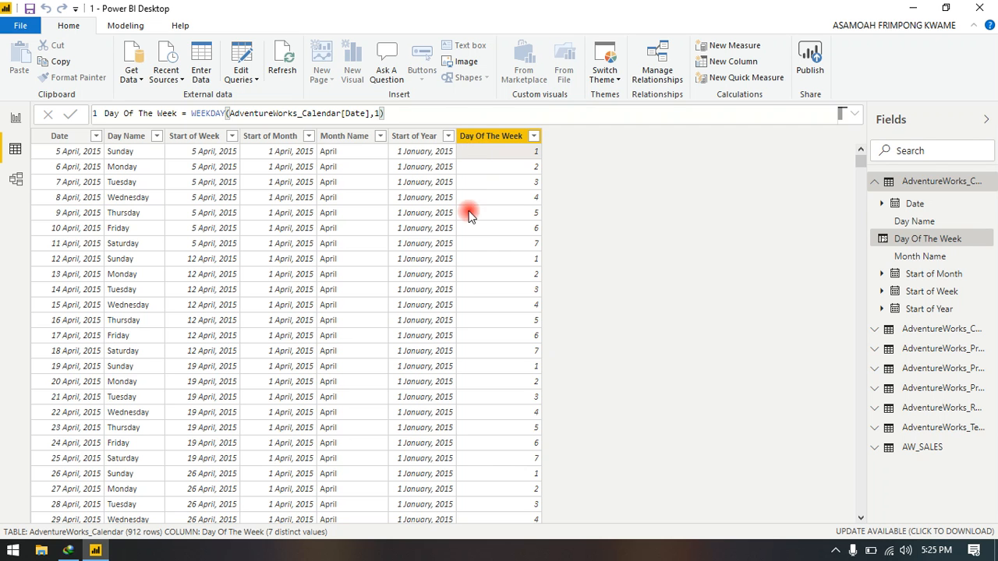
scroll(491, 237, down, 20)
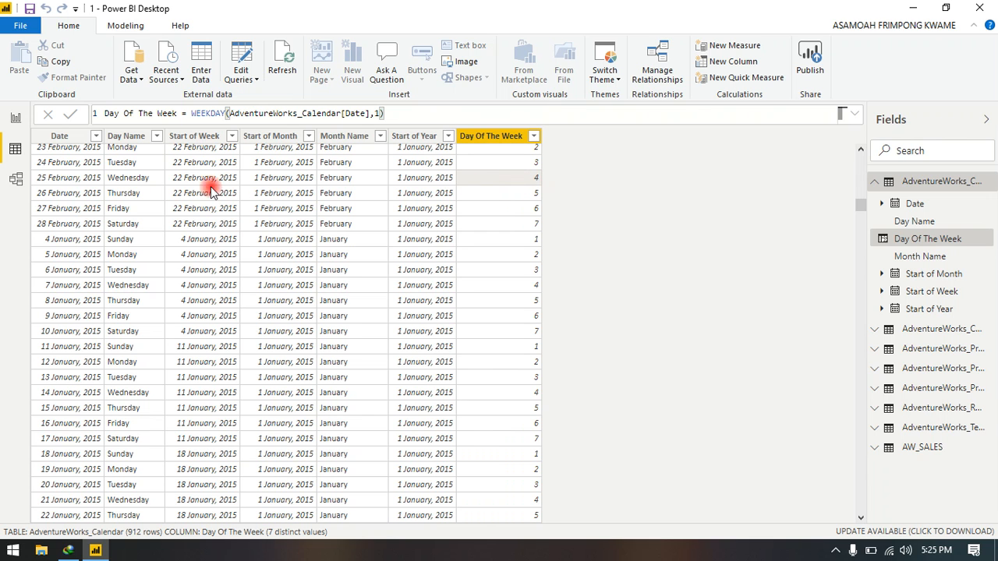
click(135, 183)
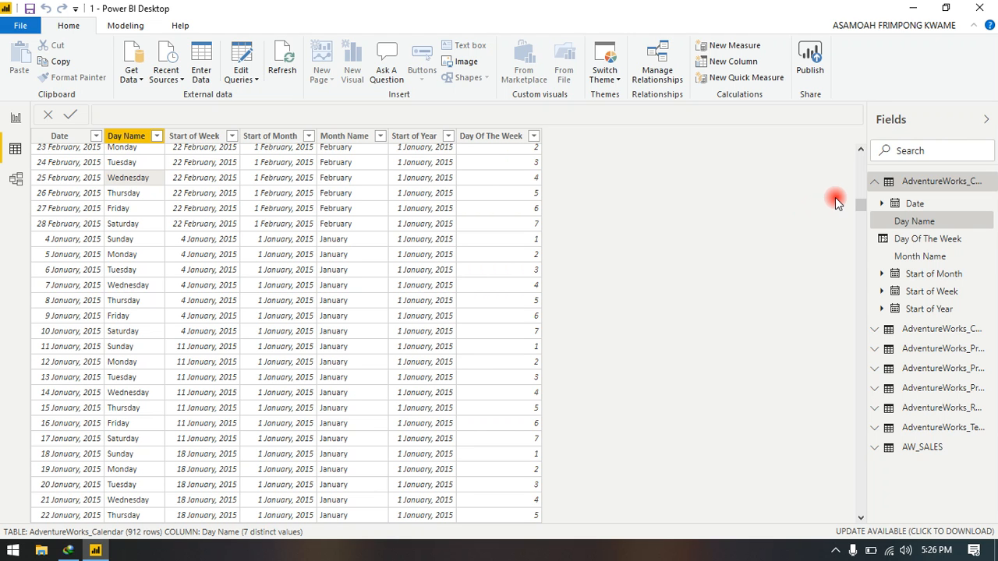
- Collapse the calendar table's fields, open the AdventureWorks_Customers table and select its BirthDate column
click(876, 183)
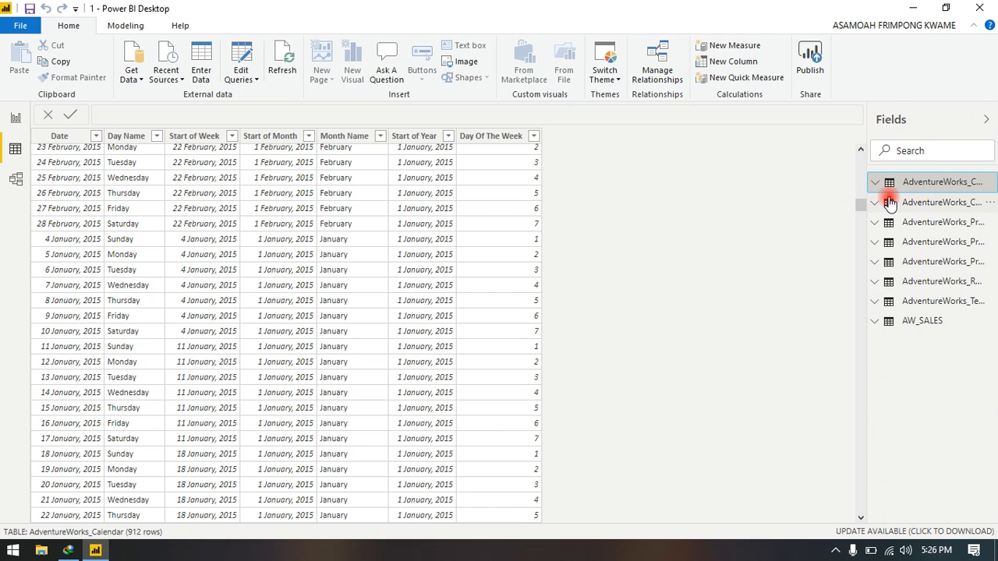
click(901, 204)
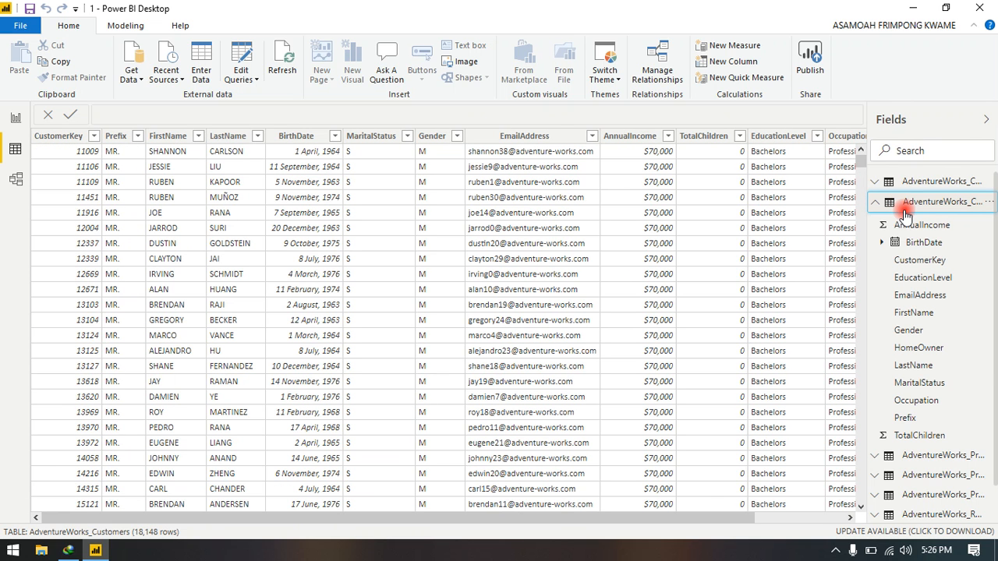
drag(545, 517, 525, 510)
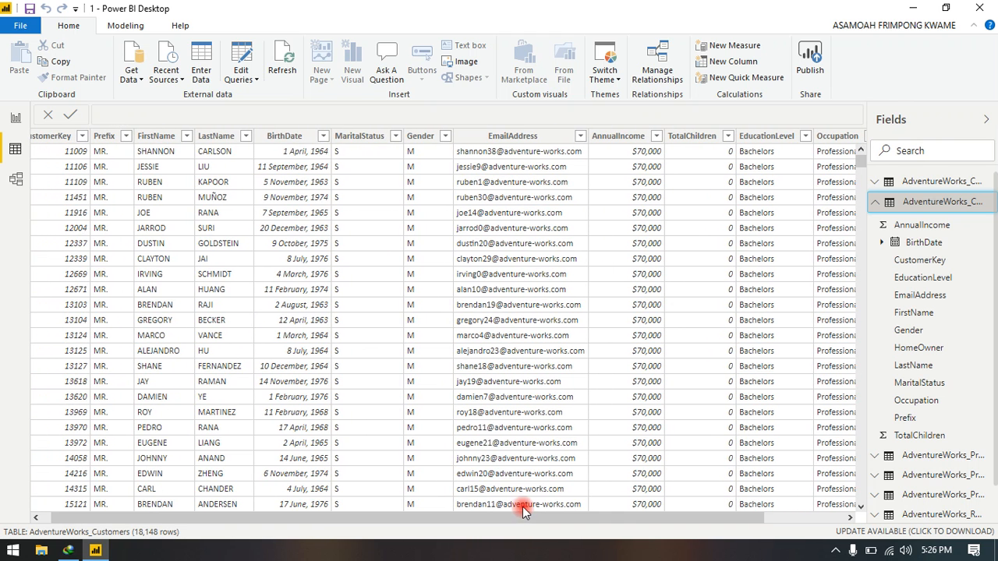
click(280, 134)
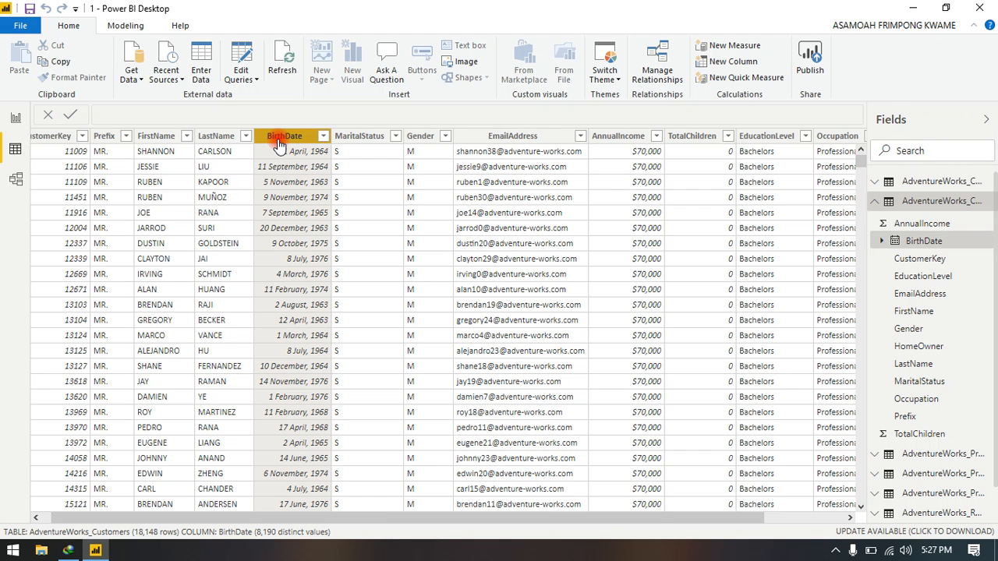
- Add a calculated column to the AdventureWorks_Customers table and name it BirthYear Of Customers
click(725, 62)
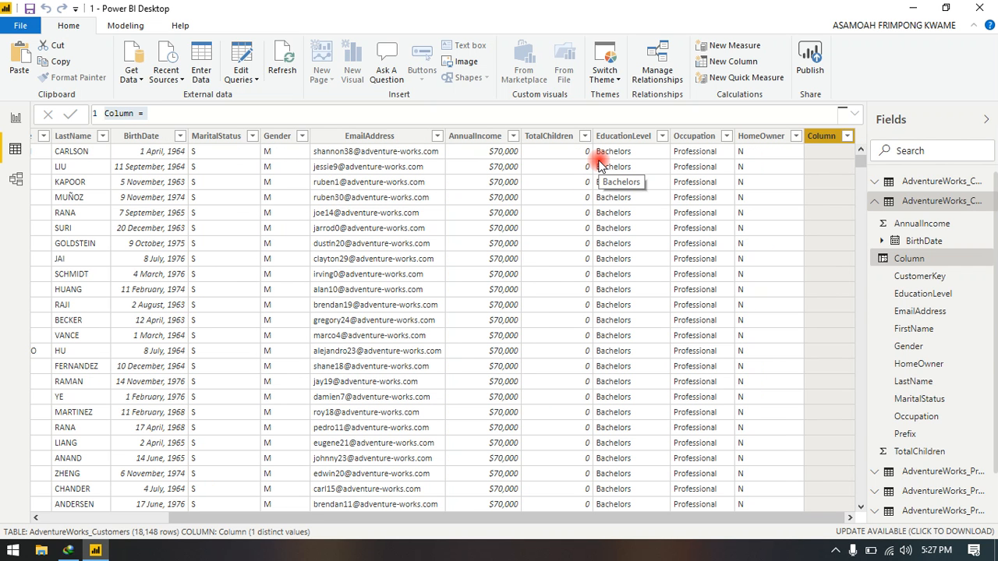
click(319, 116)
key(BackSpace)
key(BackSpace)
key(BackSpace)
key(BackSpace)
key(BackSpace)
key(BackSpace)
key(BackSpace)
key(BackSpace)
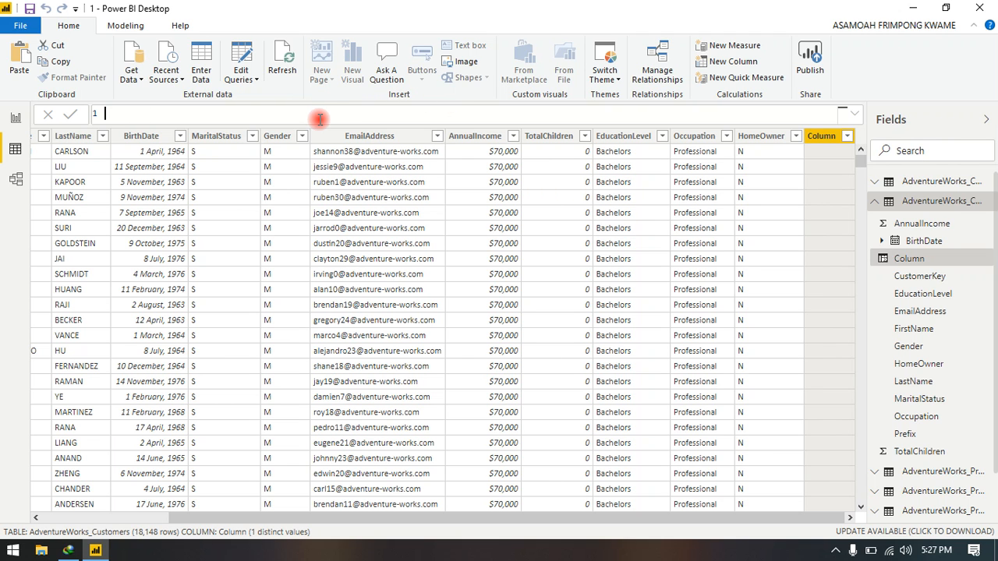
text(BirthYear Of Customers)
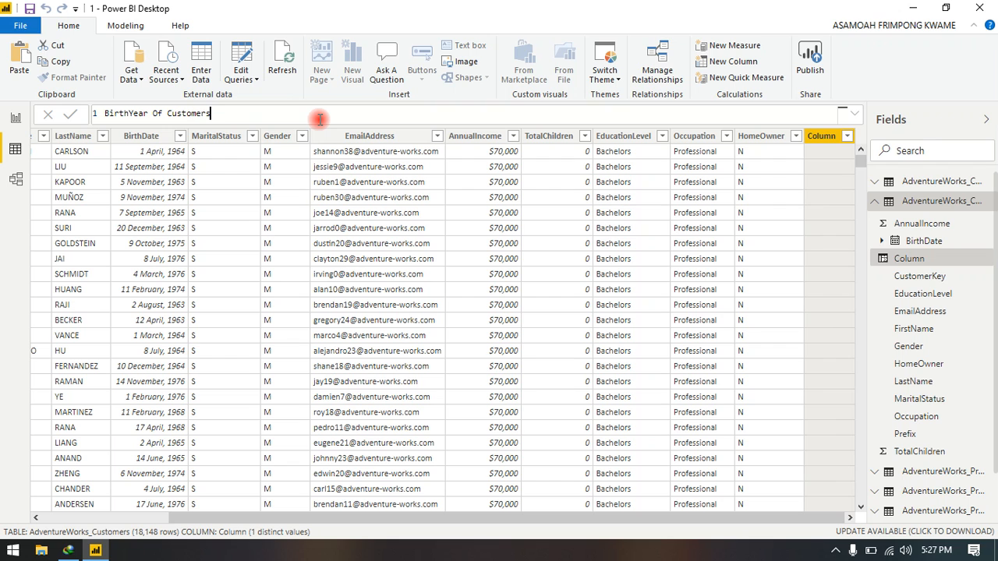
- Start the BirthYear Of Customers formula with the YEAR function
text( =)
text(ye)
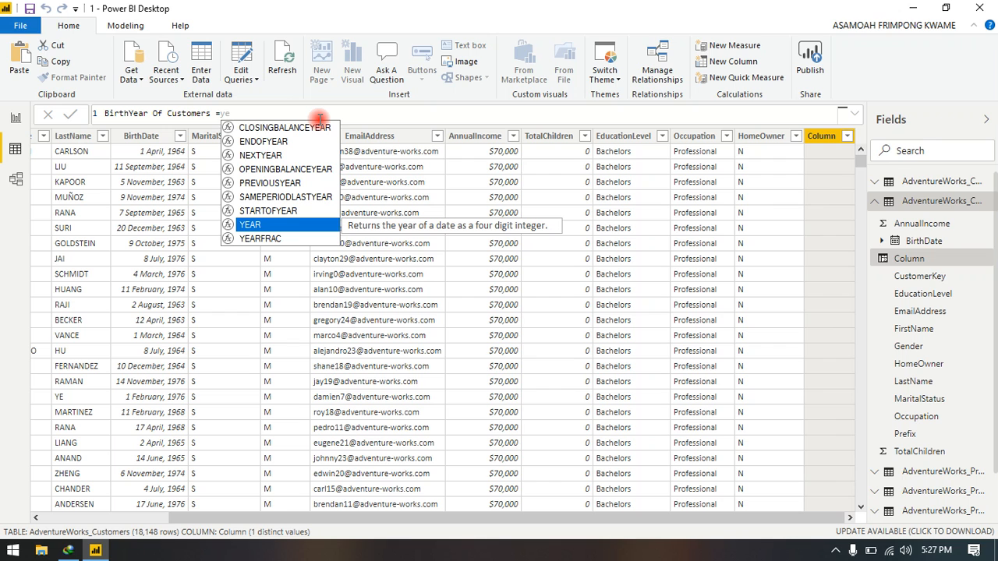
key(Up)
key(Down)
key(Tab)
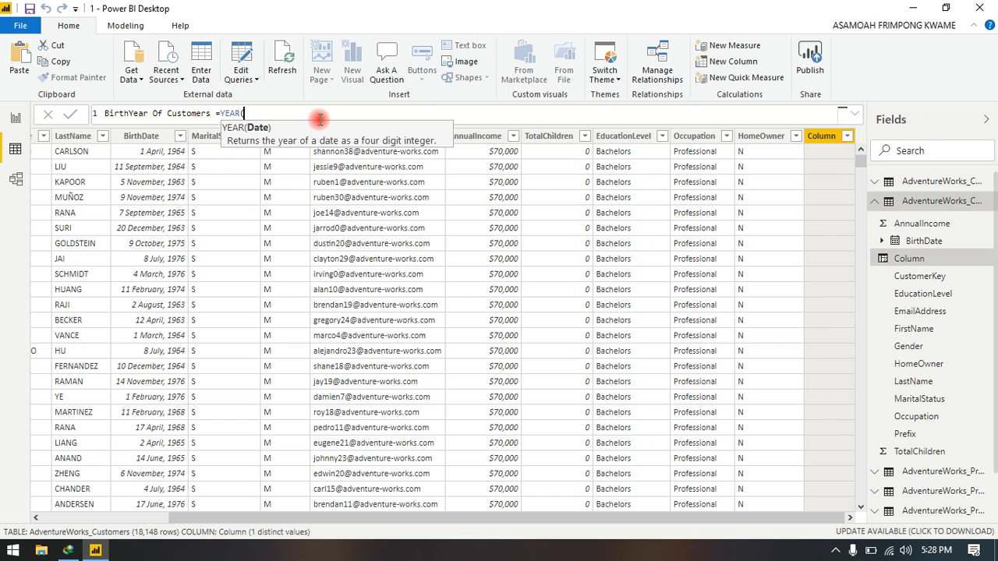
- Enter AdventureWorks_Customers[BirthDate] as the date argument of the YEAR function
text(avd)
key(BackSpace)
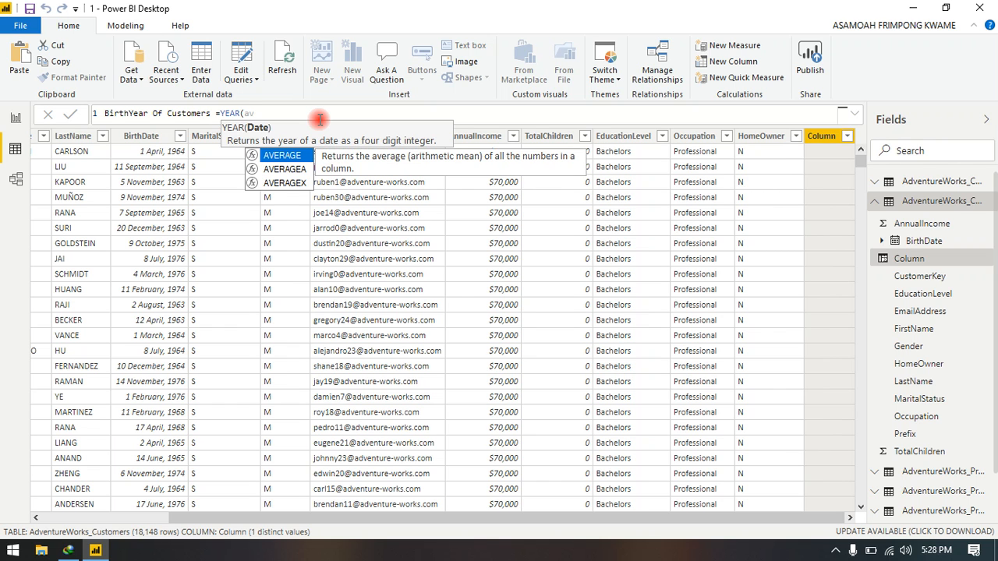
key(BackSpace)
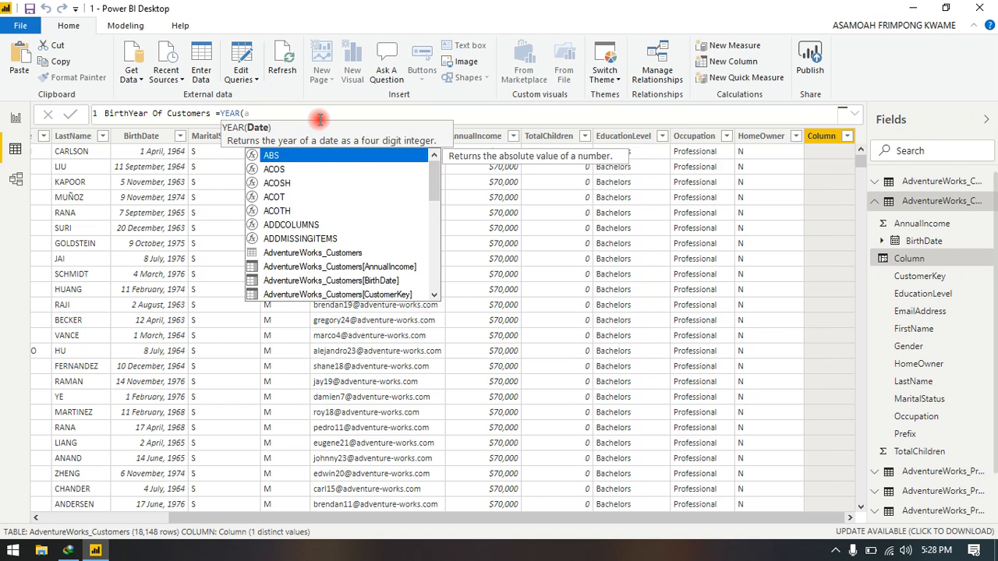
text(dve)
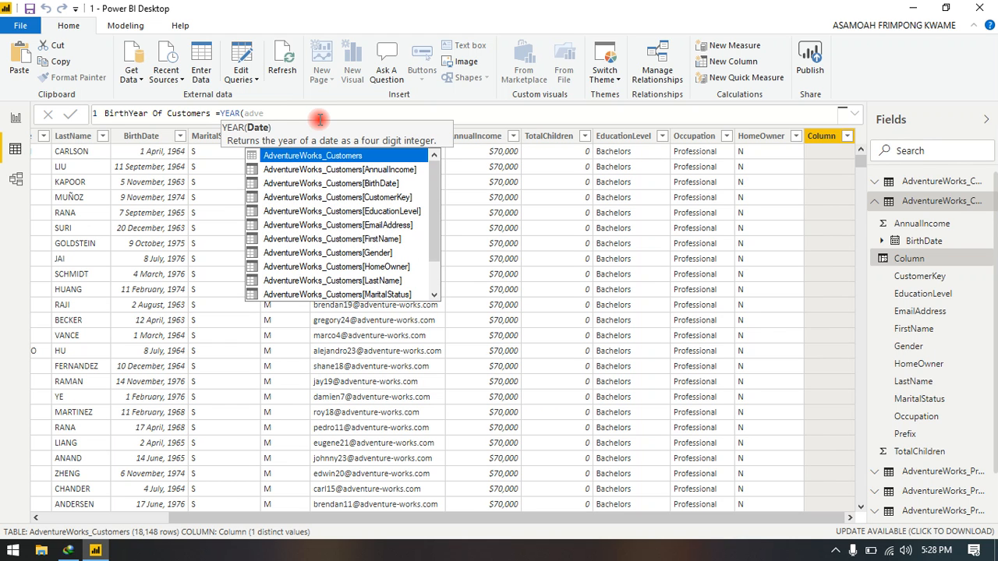
key(Down)
key(Down)
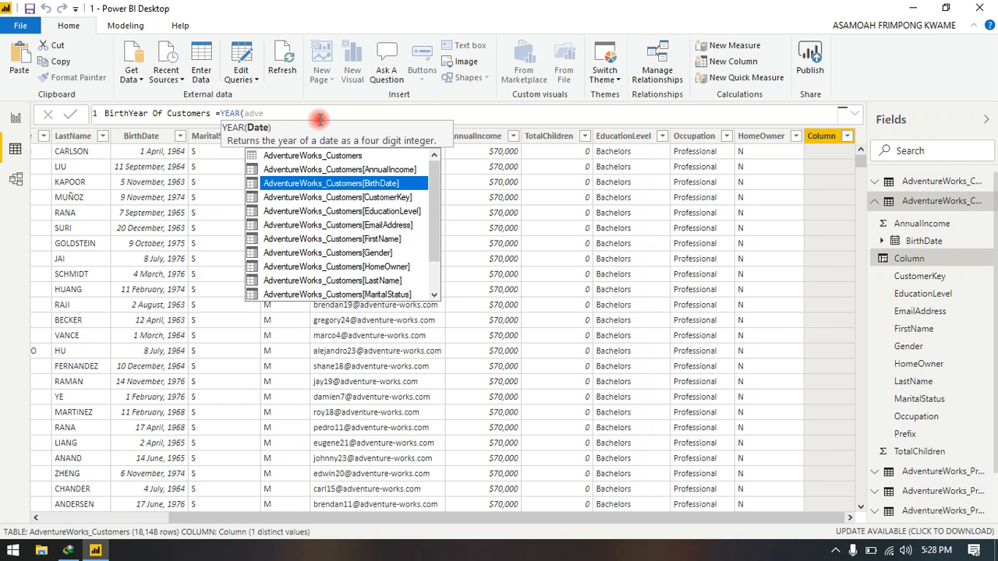
key(Tab)
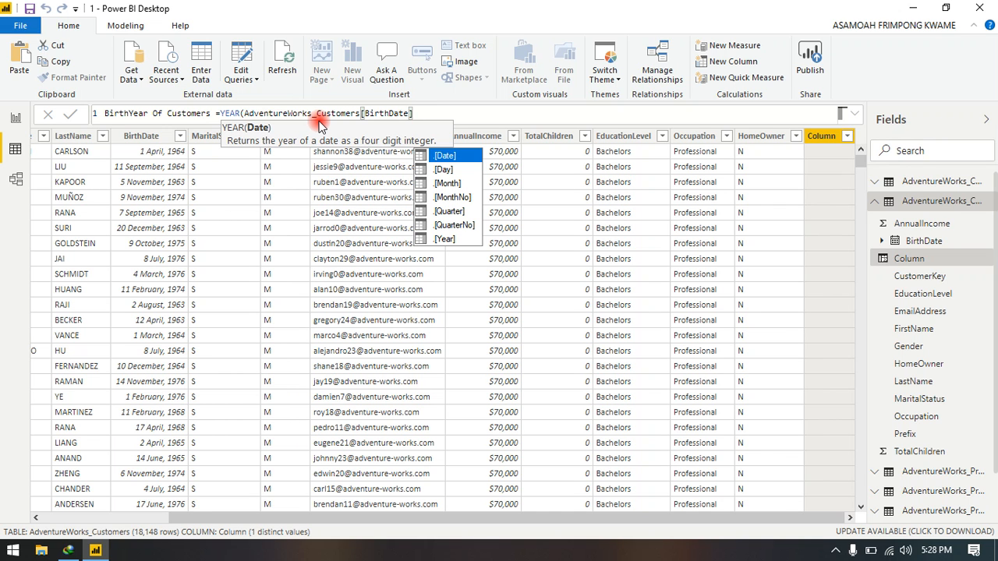
- Append the .[Year] part to the BirthDate reference and commit the column formula
text(.)
key(Down)
key(Down)
key(Down)
key(Down)
key(Down)
key(Down)
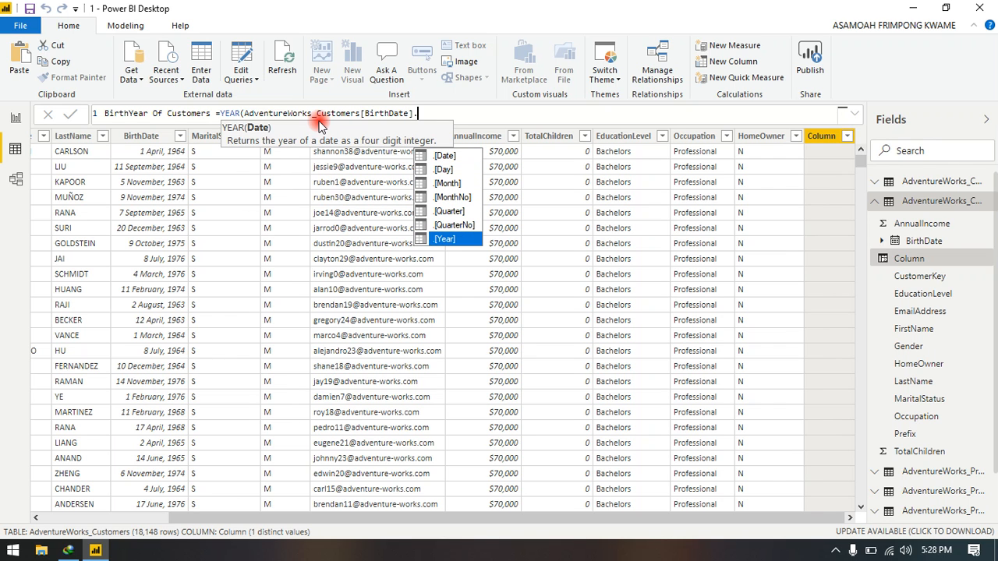
key(Tab)
key(Return)
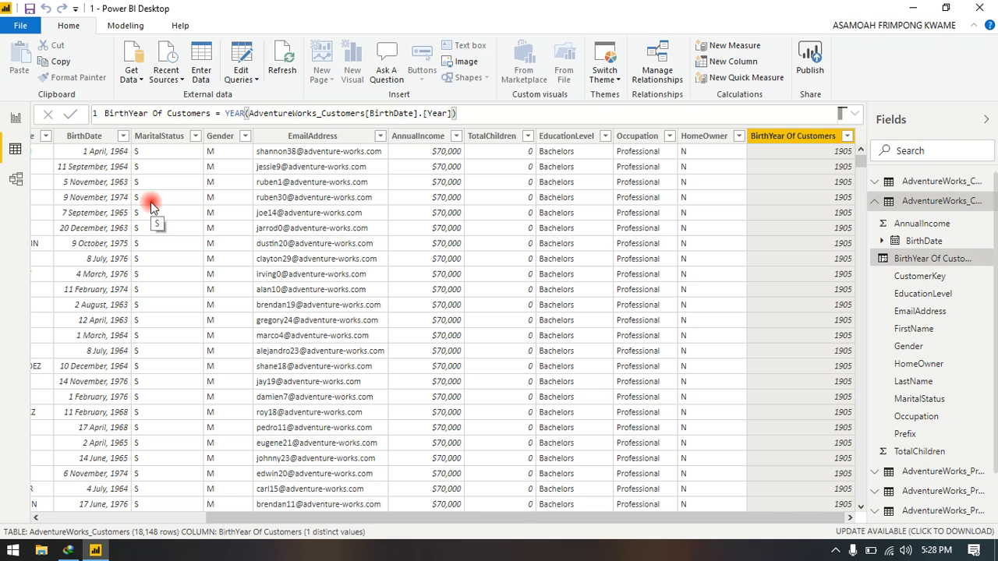
- Check the distinct BirthYear Of Customers values against BirthDate, then remove .[Year] from the YEAR argument and commit the formula
click(112, 156)
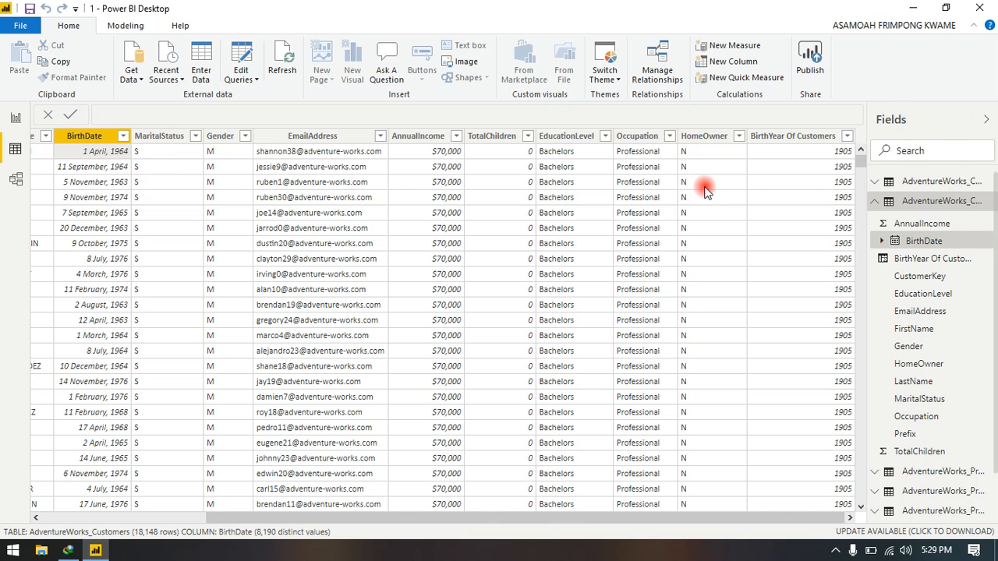
click(776, 137)
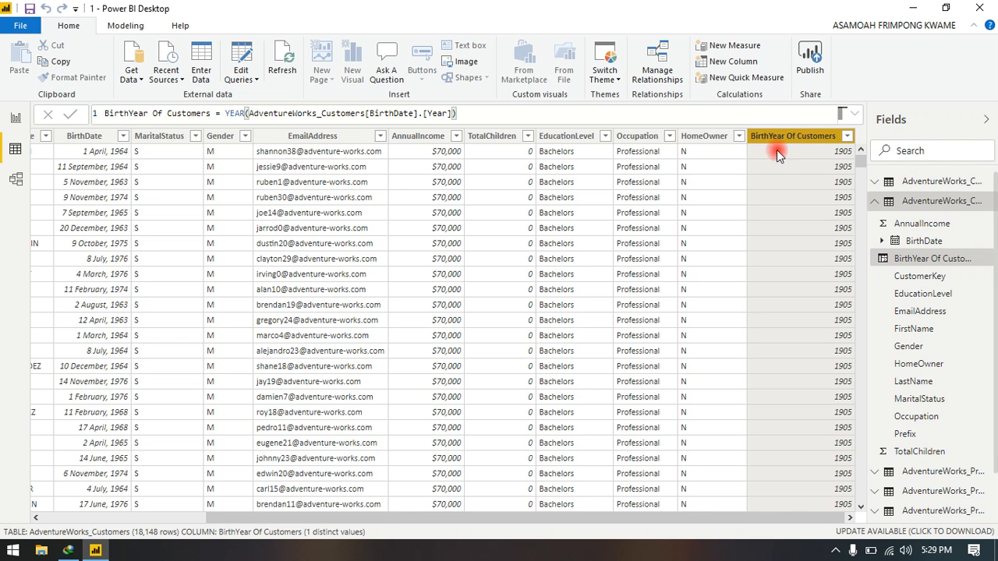
click(849, 138)
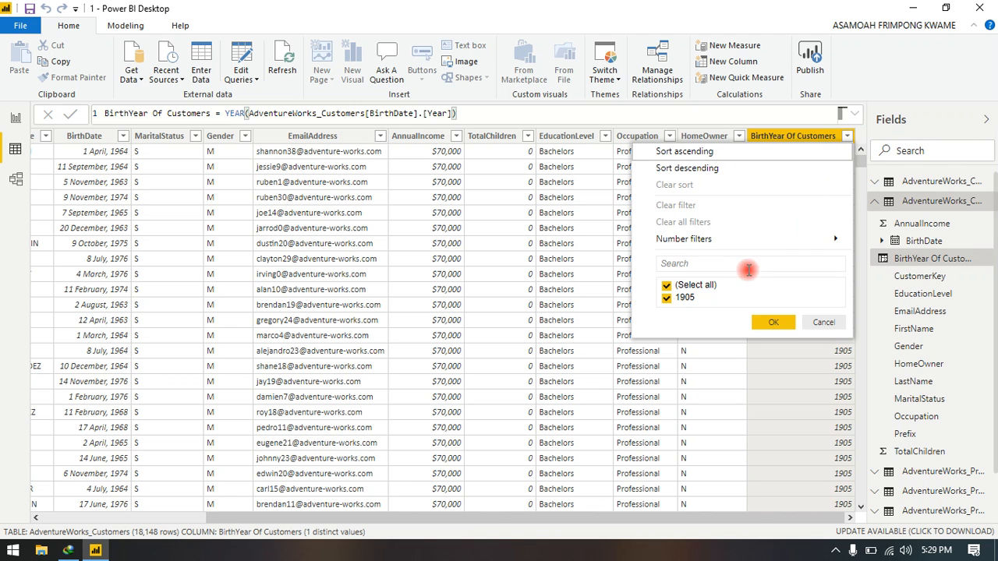
click(462, 114)
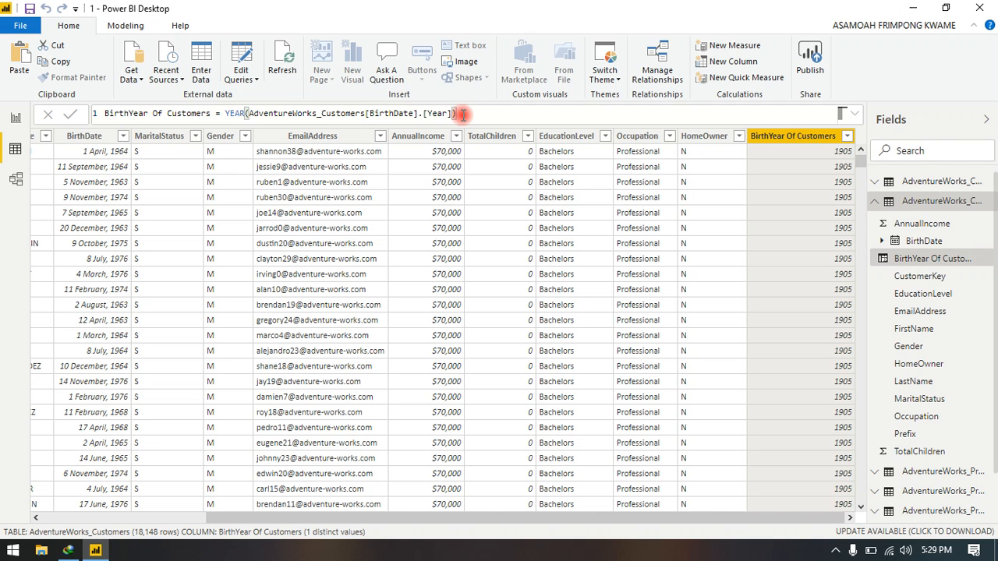
key(Left)
key(Left)
key(Left)
key(Left)
key(Left)
key(Left)
key(Left)
key(Left)
key(Left)
key(Left)
key(Left)
key(Left)
key(Left)
key(Left)
key(Left)
key(Left)
key(Left)
key(Left)
key(Left)
key(Left)
key(Left)
key(Left)
key(Left)
key(Left)
key(Left)
key(Left)
key(Left)
key(Right)
key(Right)
key(Right)
key(Right)
key(Right)
key(Right)
key(Right)
key(Right)
key(Right)
key(Right)
key(Right)
key(Right)
key(Right)
key(Right)
key(Right)
key(Right)
key(Right)
key(Right)
key(Right)
key(Right)
key(Right)
key(Right)
key(Right)
key(Right)
key(Right)
key(Right)
key(Right)
key(Right)
key(Right)
key(Right)
key(Right)
key(Right)
key(Right)
key(Right)
key(Left)
key(BackSpace)
key(BackSpace)
key(BackSpace)
key(BackSpace)
key(BackSpace)
key(BackSpace)
key(BackSpace)
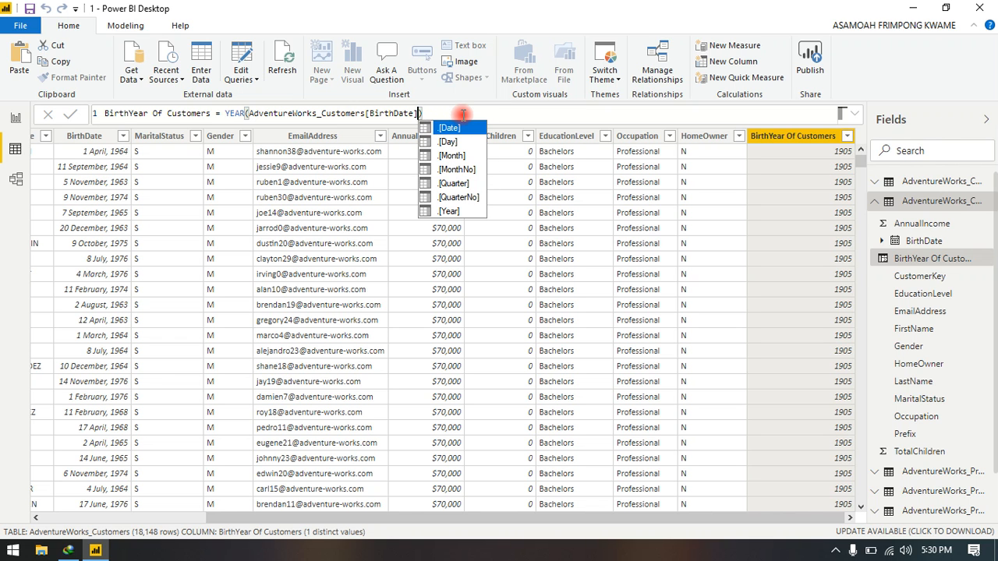
key(Escape)
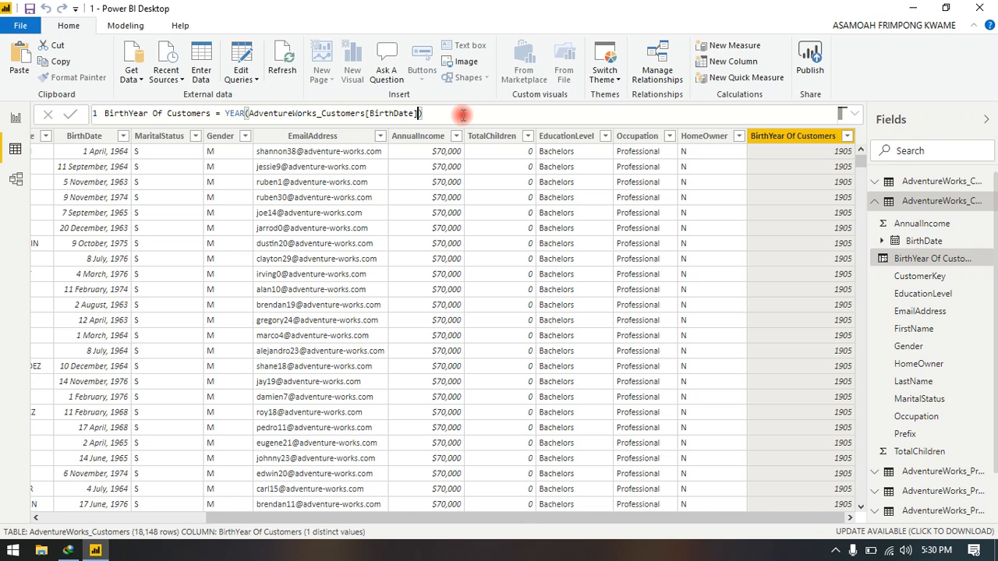
key(Return)
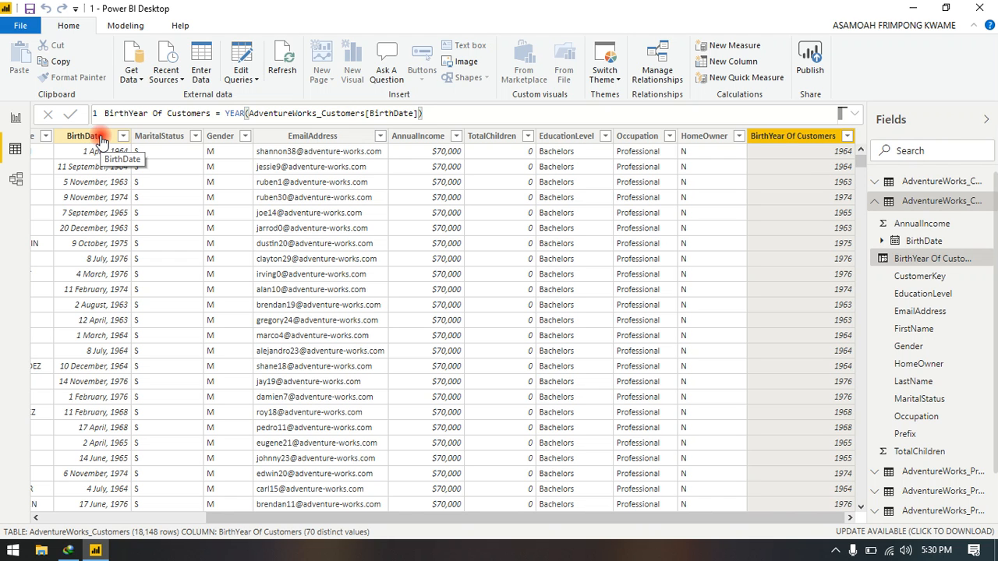
- Add .[Year] back after AdventureWorks_Customers[BirthDate] inside the YEAR function and commit the formula
click(457, 114)
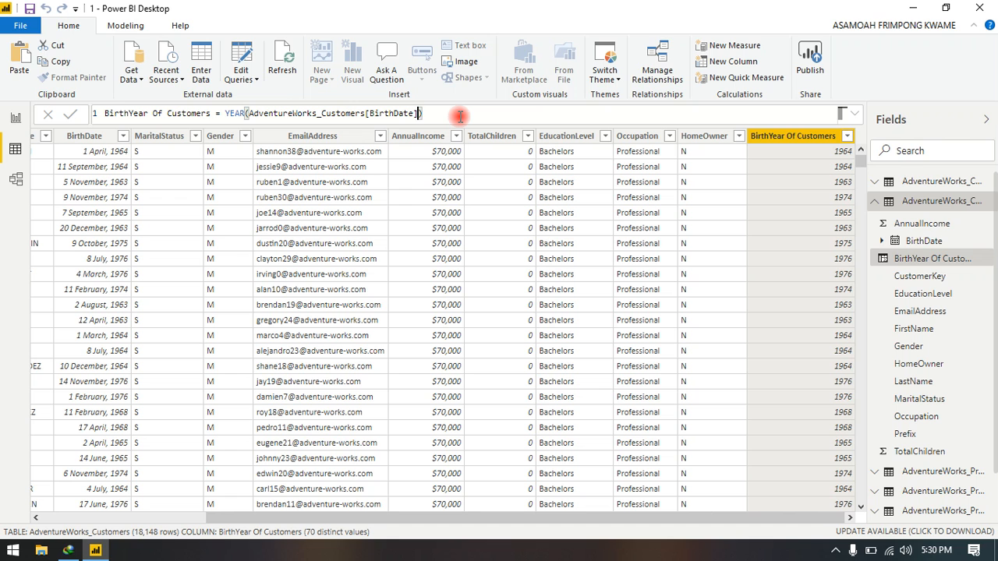
key(Left)
text(.)
key(Down)
key(Down)
key(Down)
key(Down)
key(Down)
key(Down)
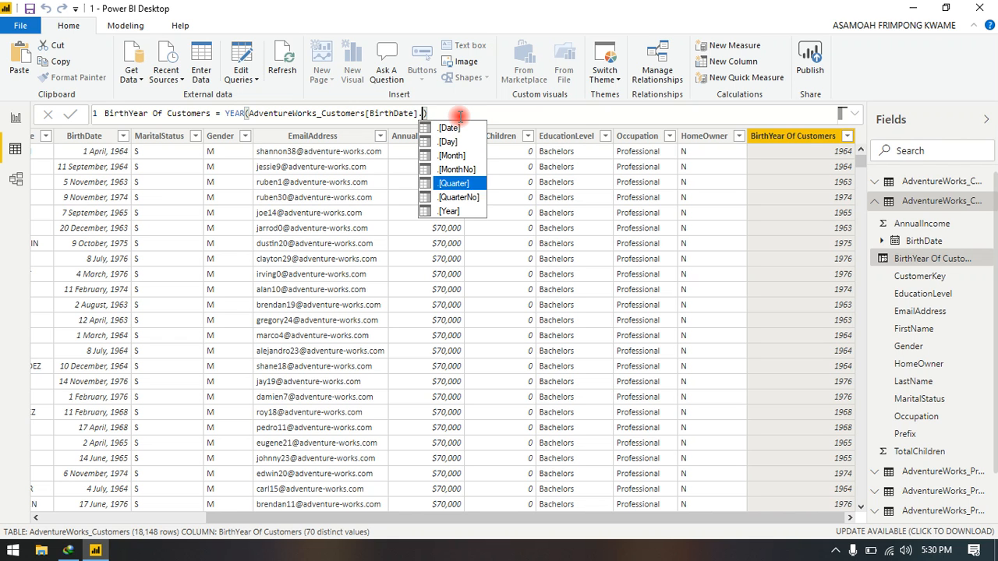
key(Tab)
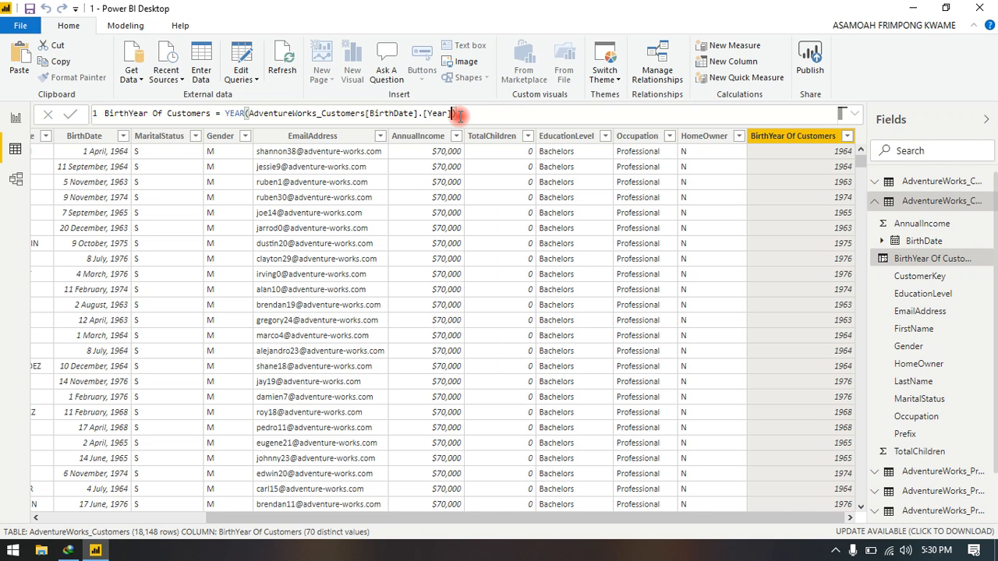
key(Return)
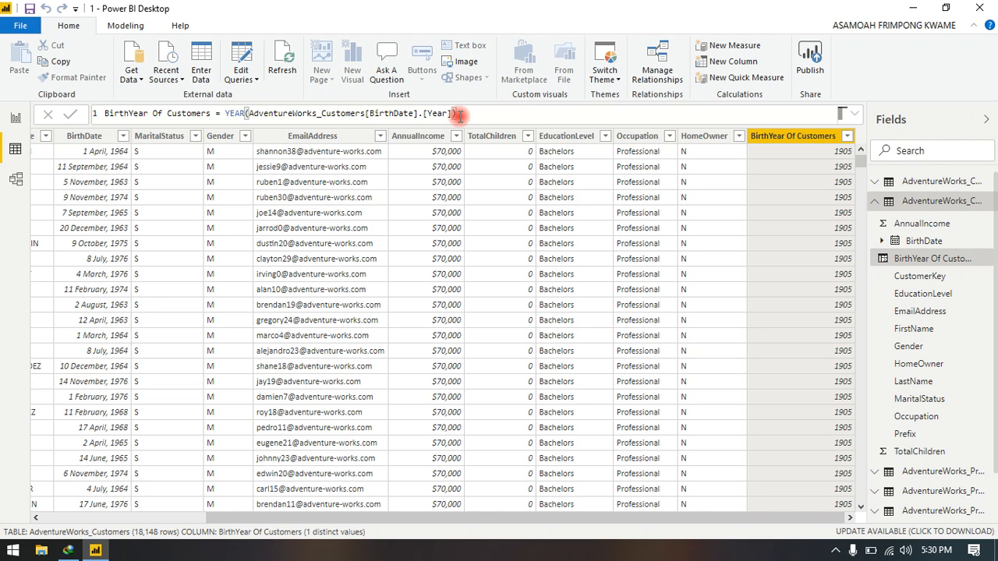
- Delete the YEAR function name so the formula reads (AdventureWorks_Customers[BirthDate].[Year]), and commit it
double_click(231, 113)
key(Delete)
key(Delete)
key(Delete)
key(Delete)
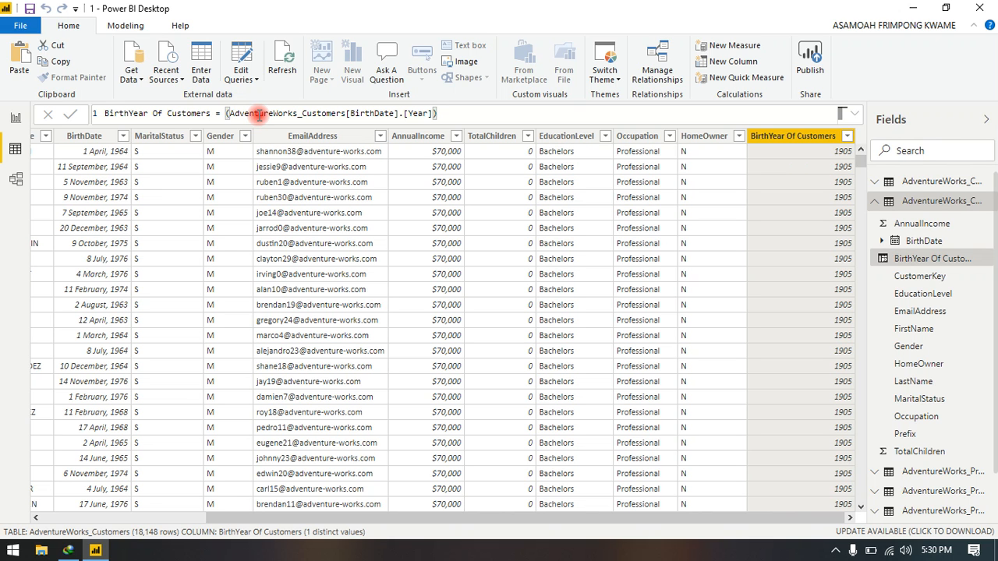
key(Return)
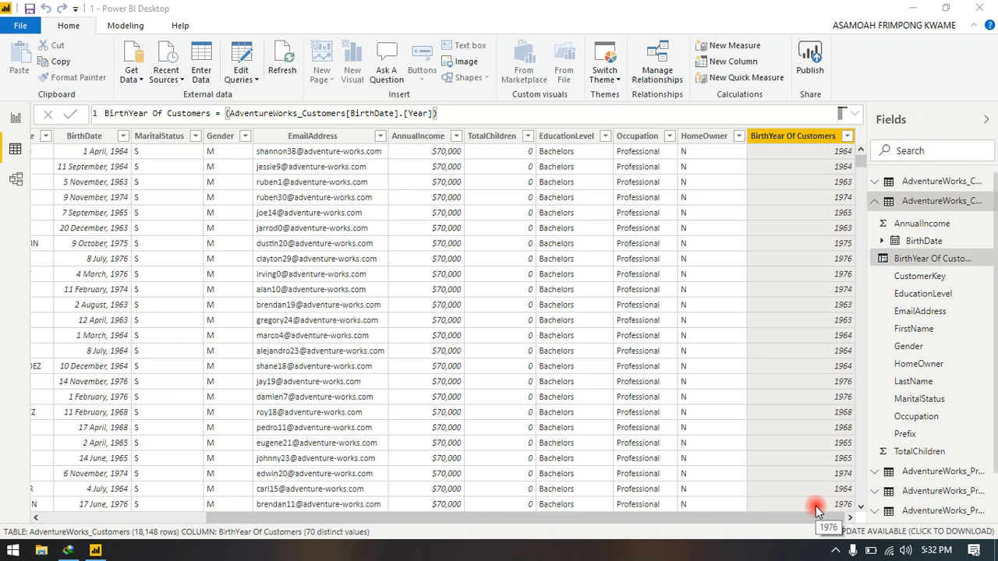
- Add a calculated column named Age Of Customers to the customers table and start its formula with DATEDIFF
click(746, 64)
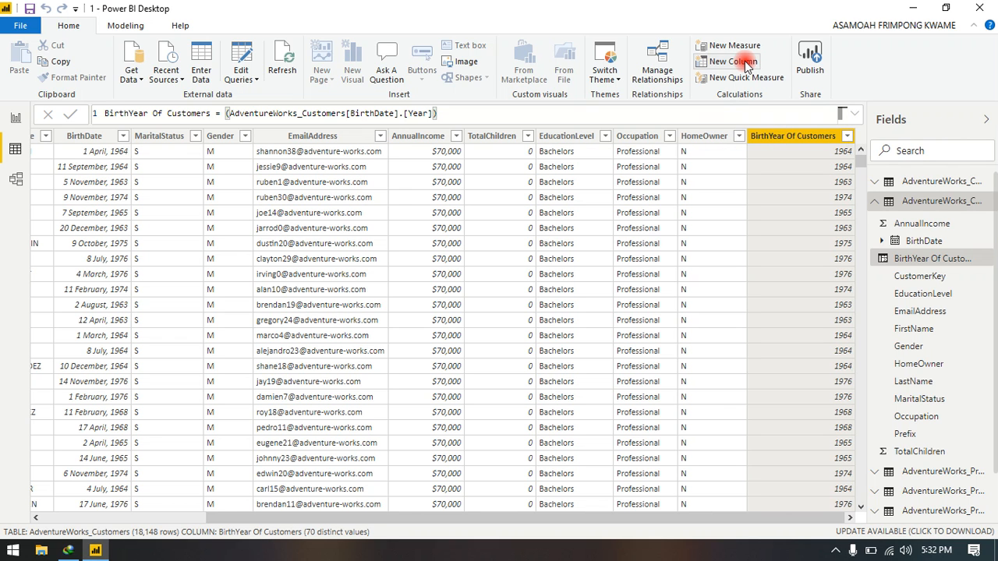
click(746, 64)
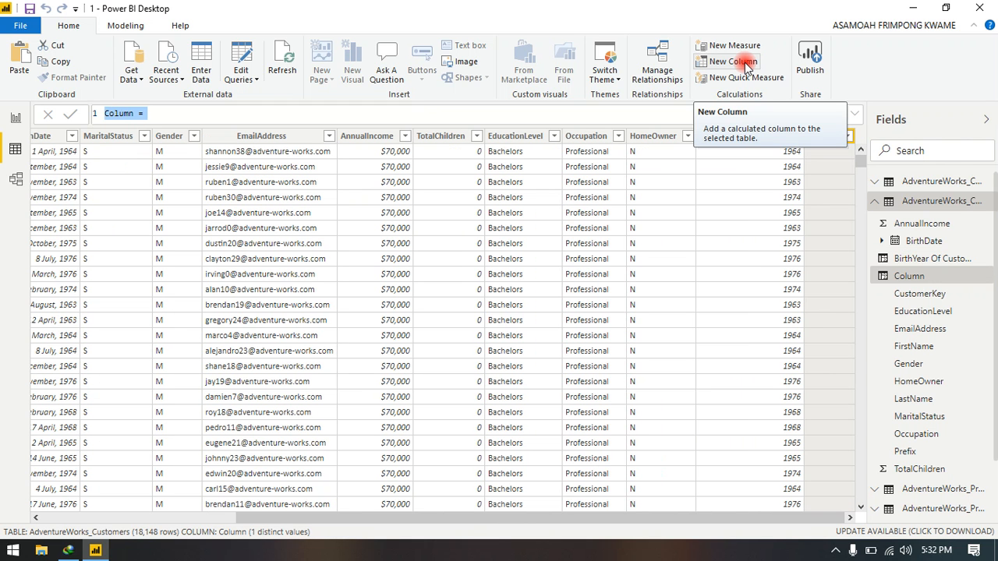
text(Age Of Customers)
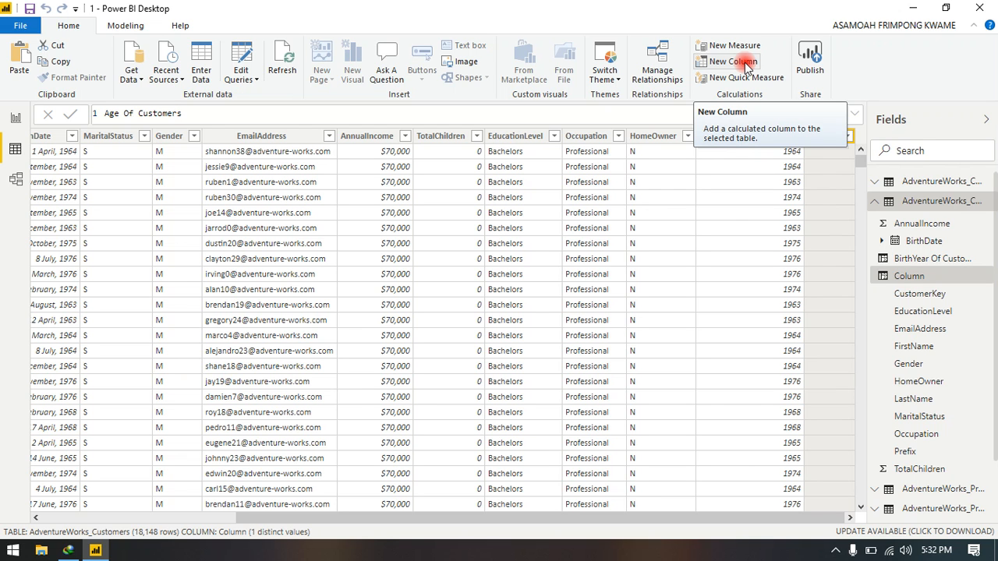
text( = date)
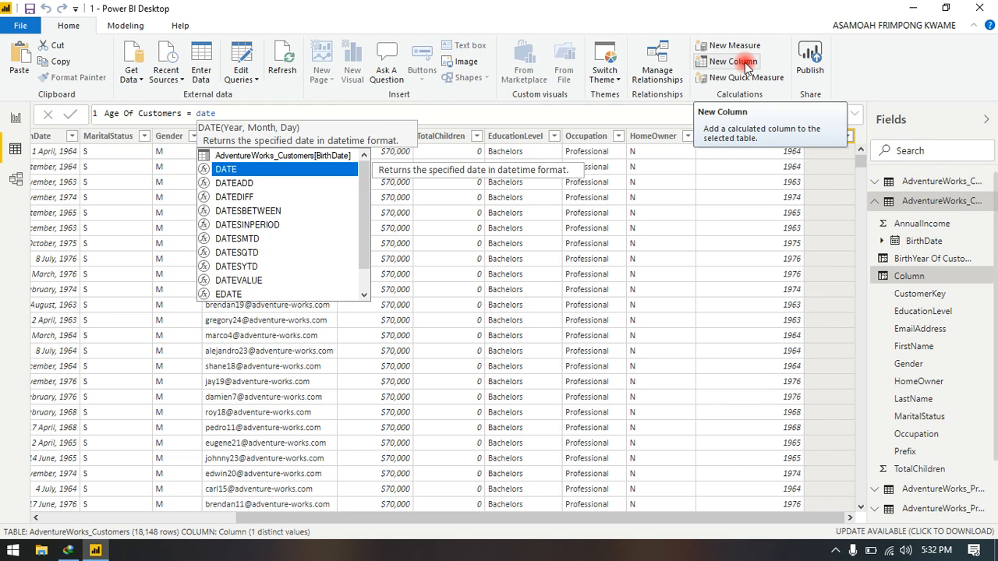
key(Down)
key(Down)
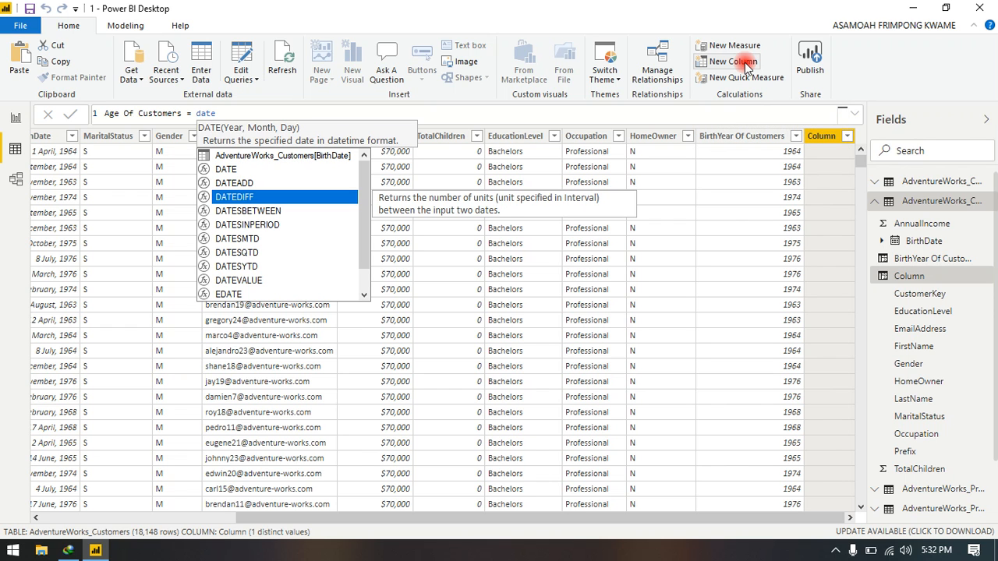
key(Tab)
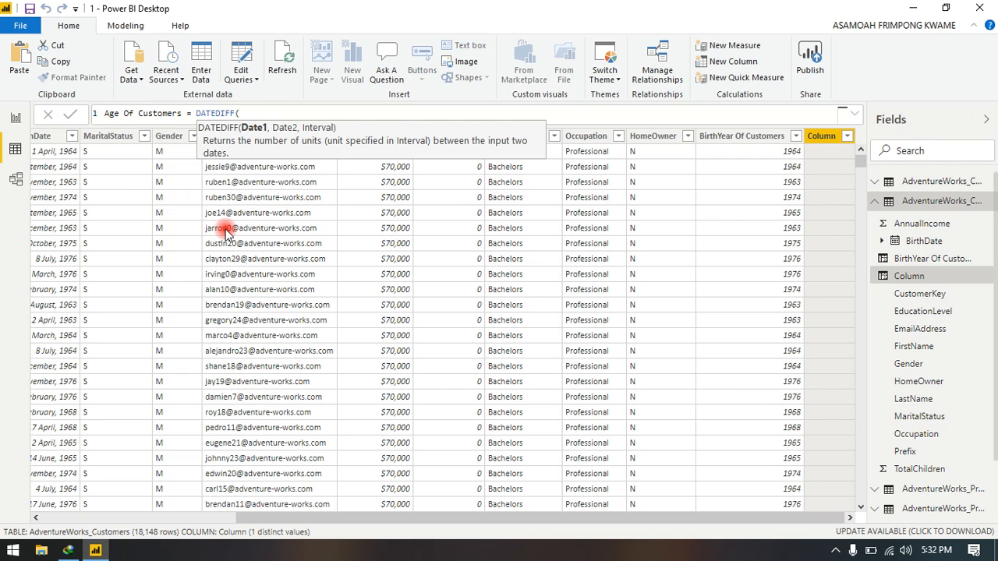
- Supply AdventureWorks_Customers[BirthDate] as the first date and TODAY() as the second date of the DATEDIFF function
text(birth)
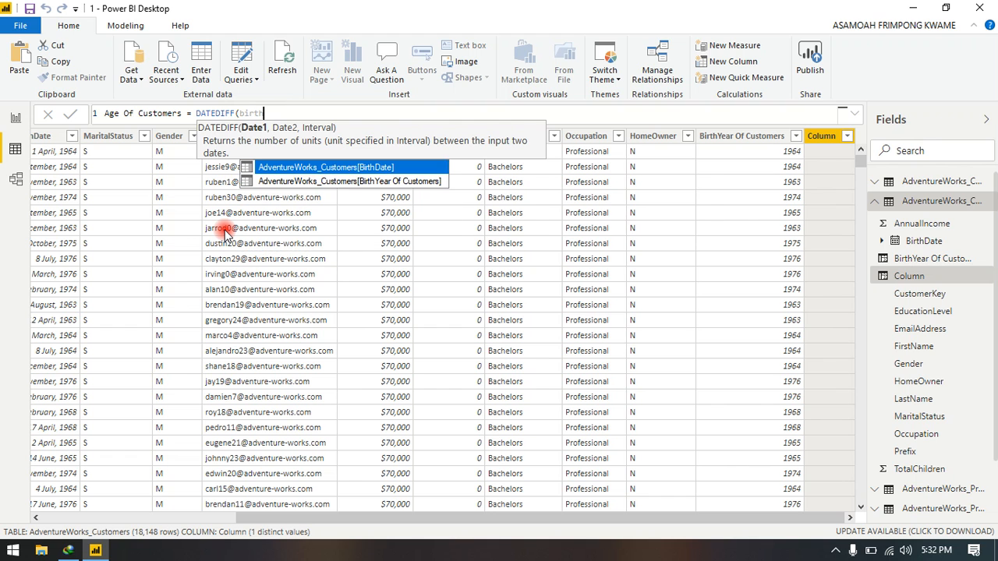
key(Tab)
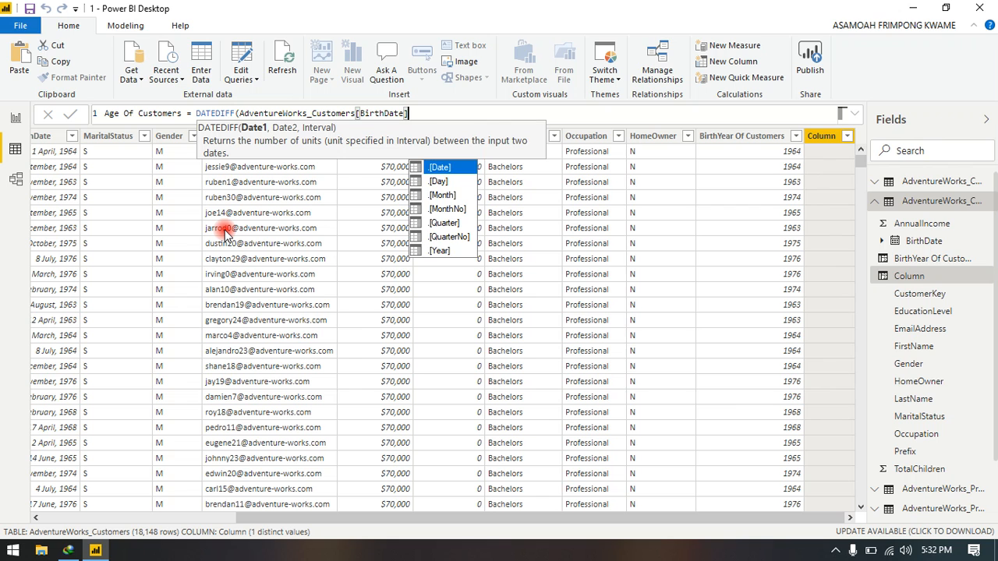
text(,)
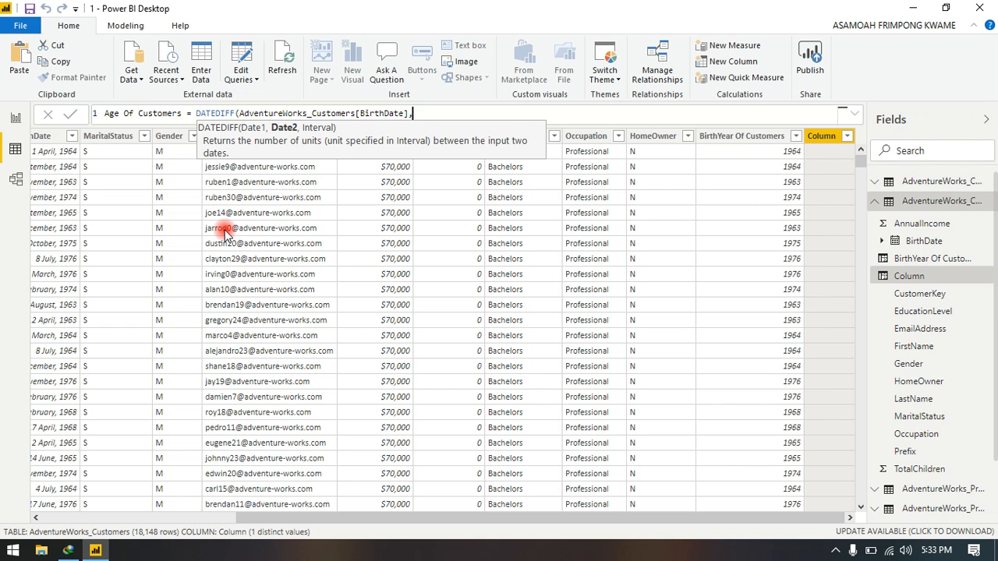
text(tod)
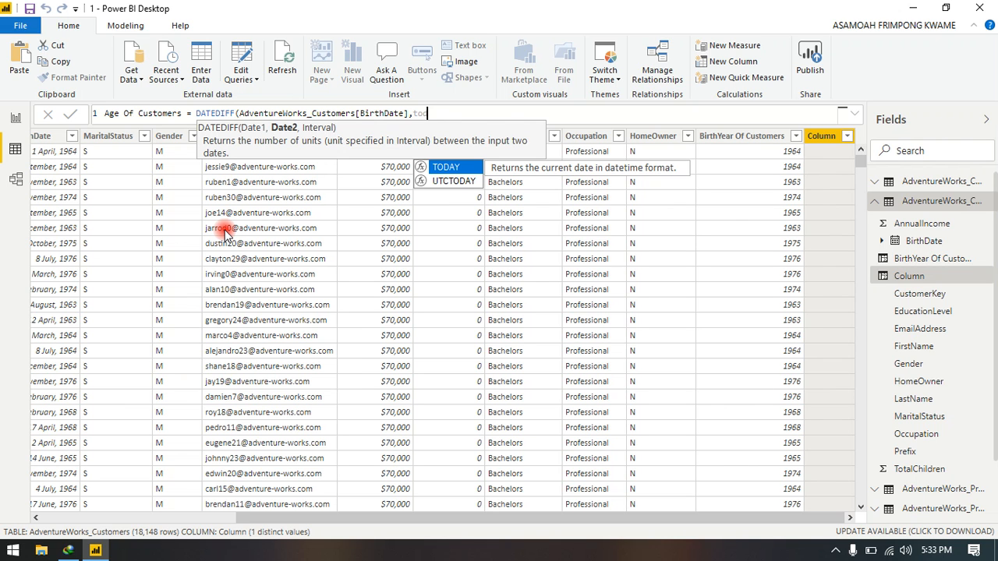
key(Tab)
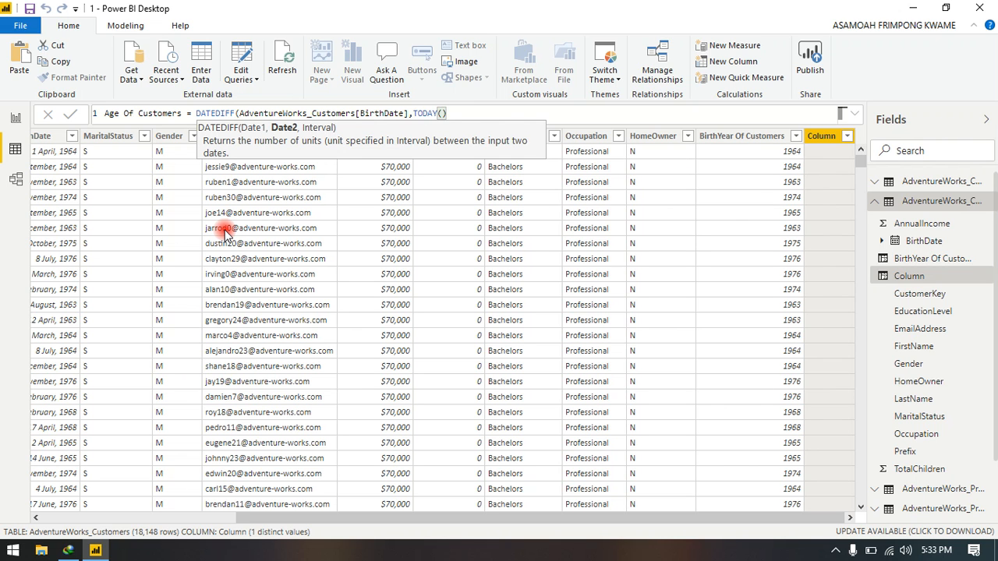
- Set the DATEDIFF interval to YEAR and commit the Age Of Customers formula
text(,)
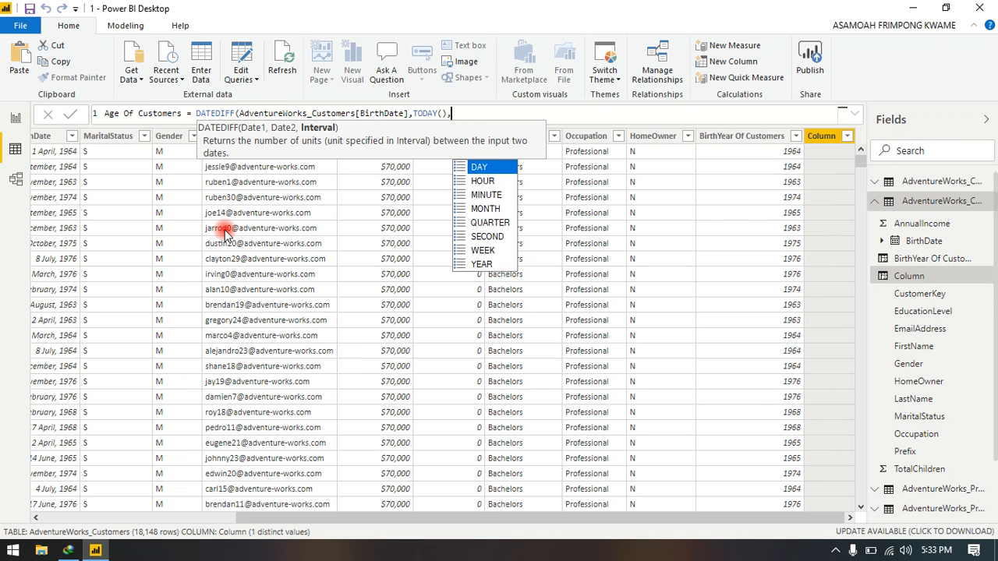
key(Down)
key(Down)
key(Down)
key(Down)
key(Down)
key(Down)
key(Down)
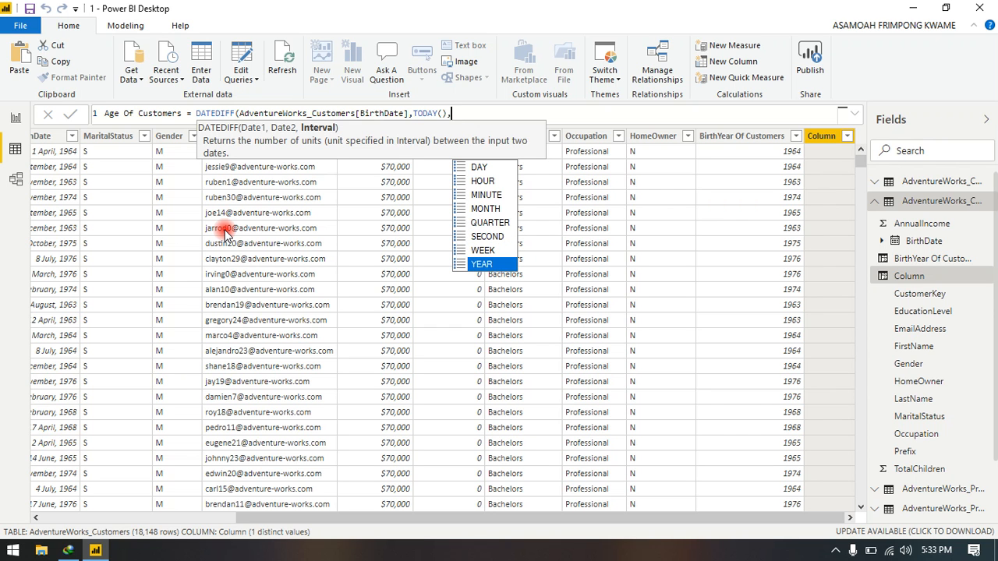
key(Tab)
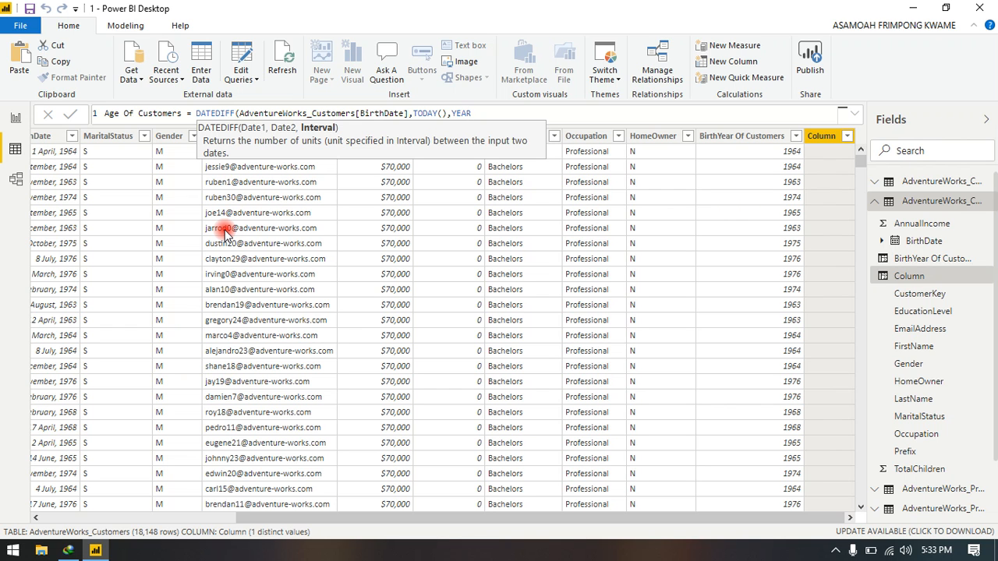
key(Return)
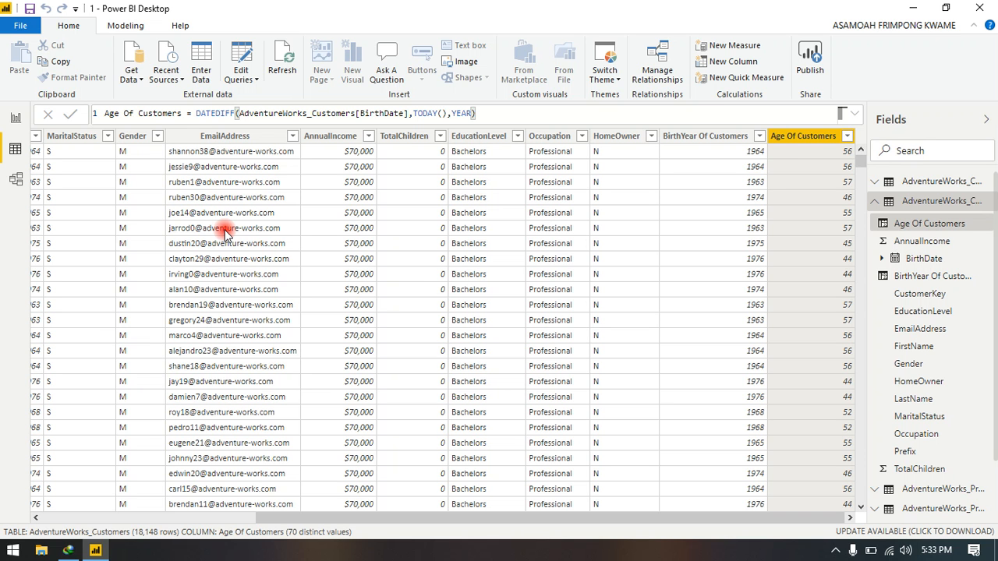
- Open Calculator, compute 2020 - 1964, and return to Power BI to compare the result with the first Age Of Customers value
mouse_move(438, 523)
mouse_down()
mouse_move(418, 520)
mouse_move(445, 519)
mouse_up()
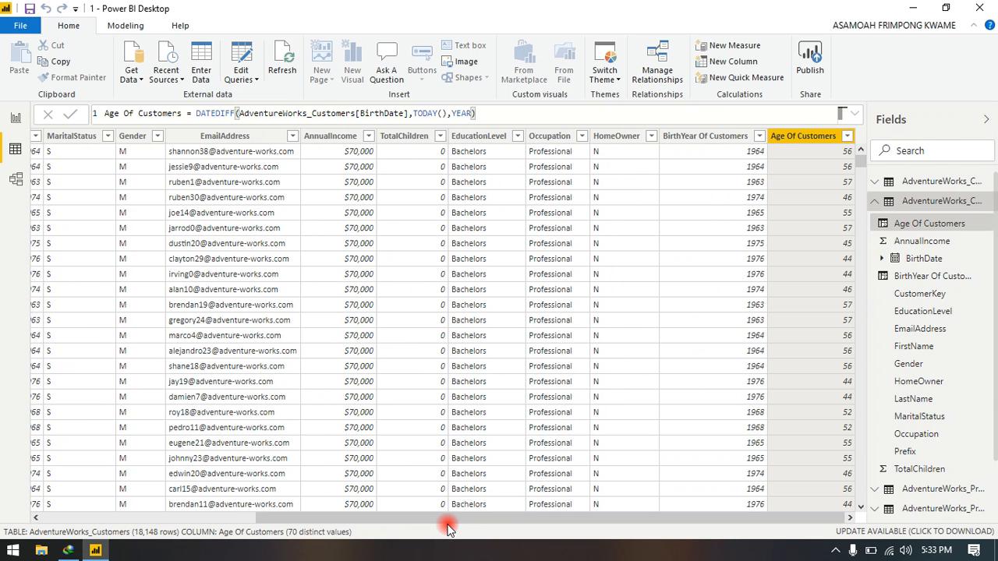
key(super)
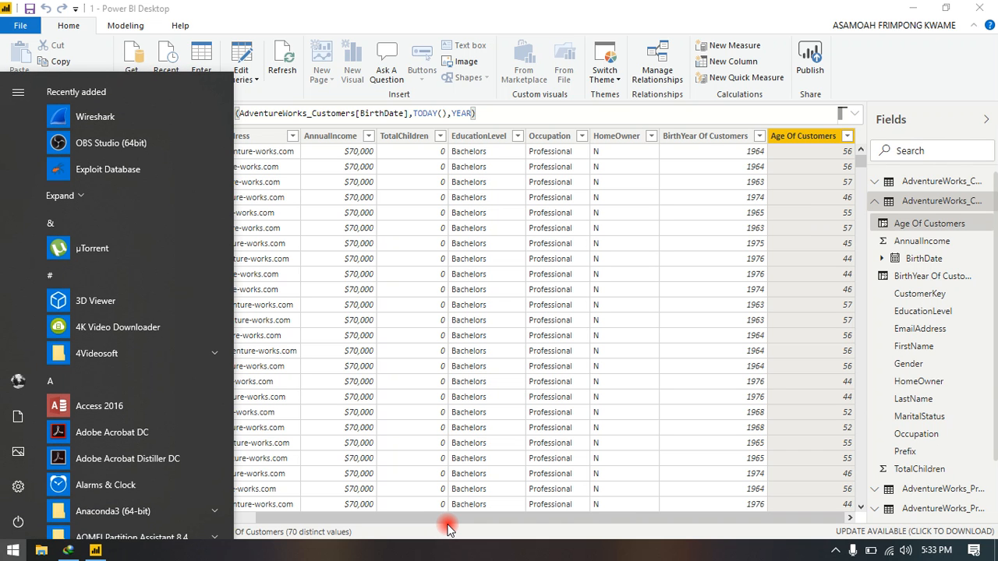
text(cal)
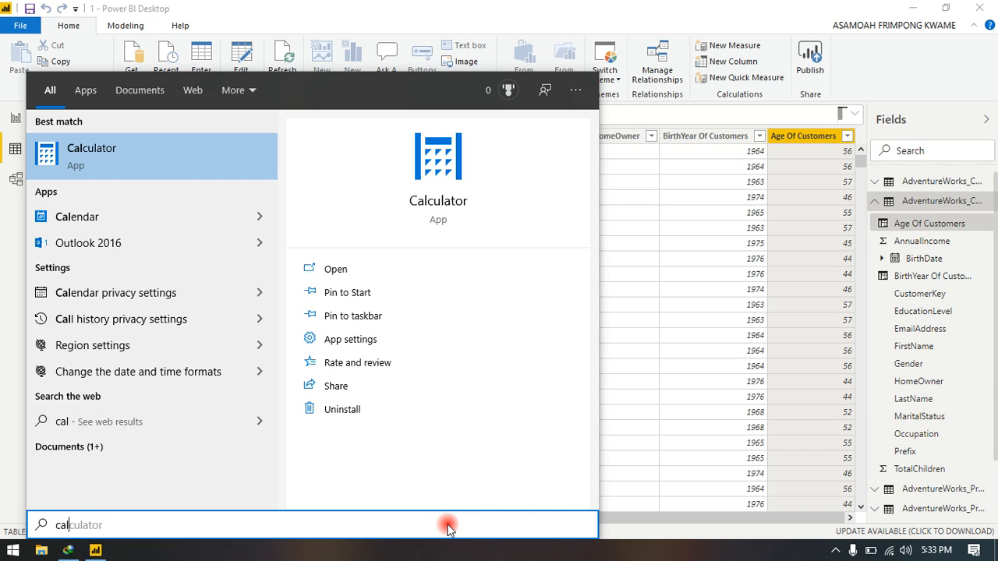
key(Return)
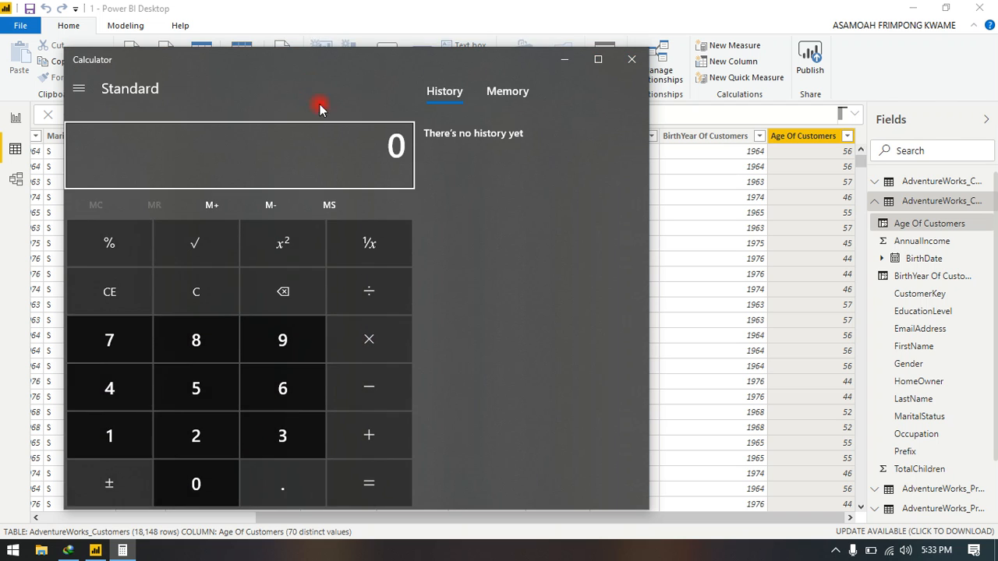
drag(324, 67, 337, 110)
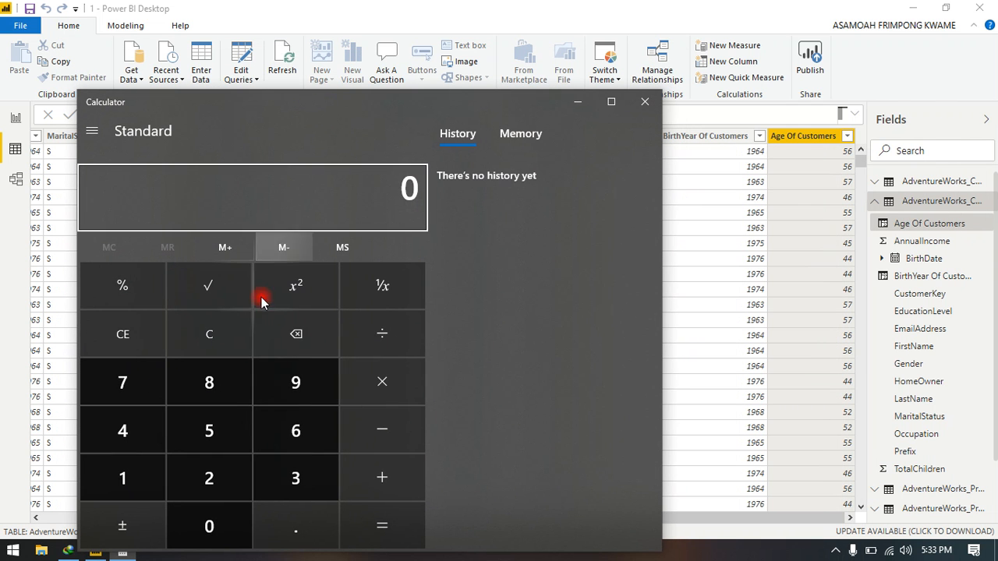
text(2020-)
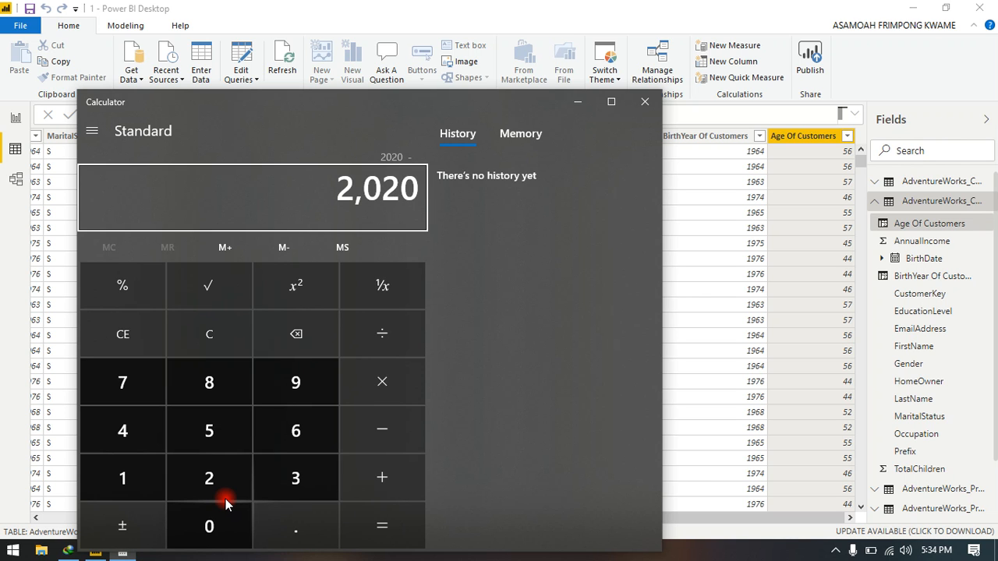
text(1)
text(964)
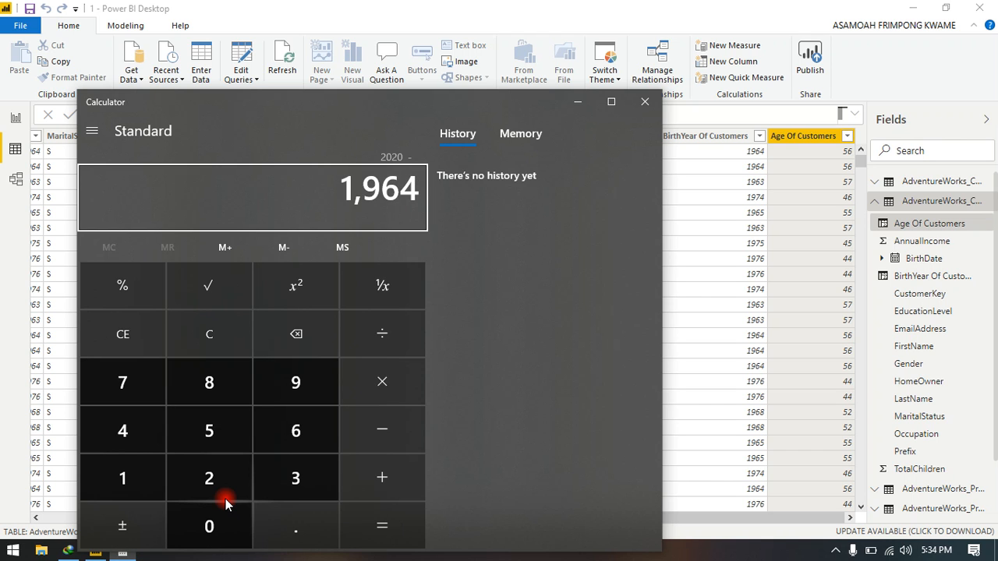
key(Return)
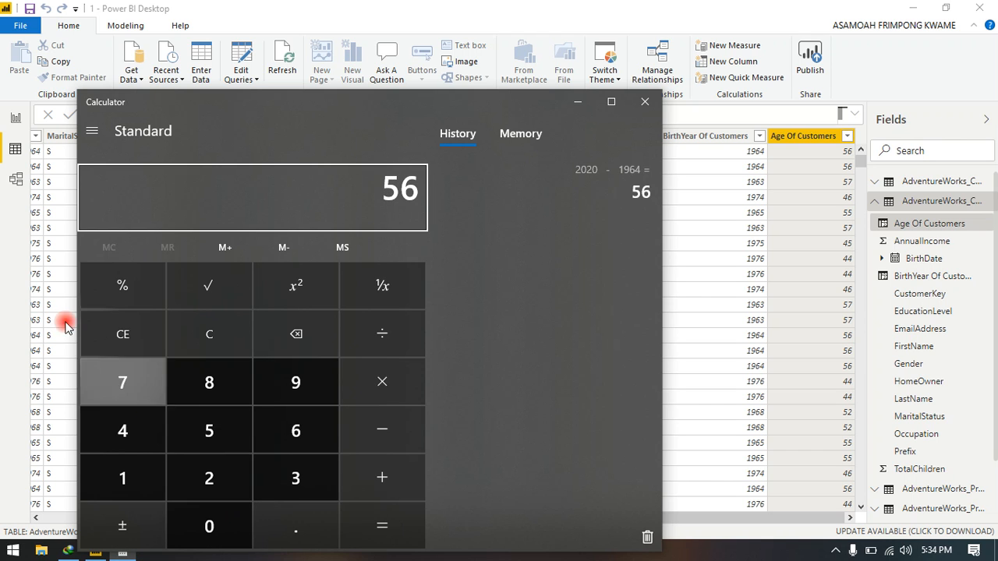
click(796, 161)
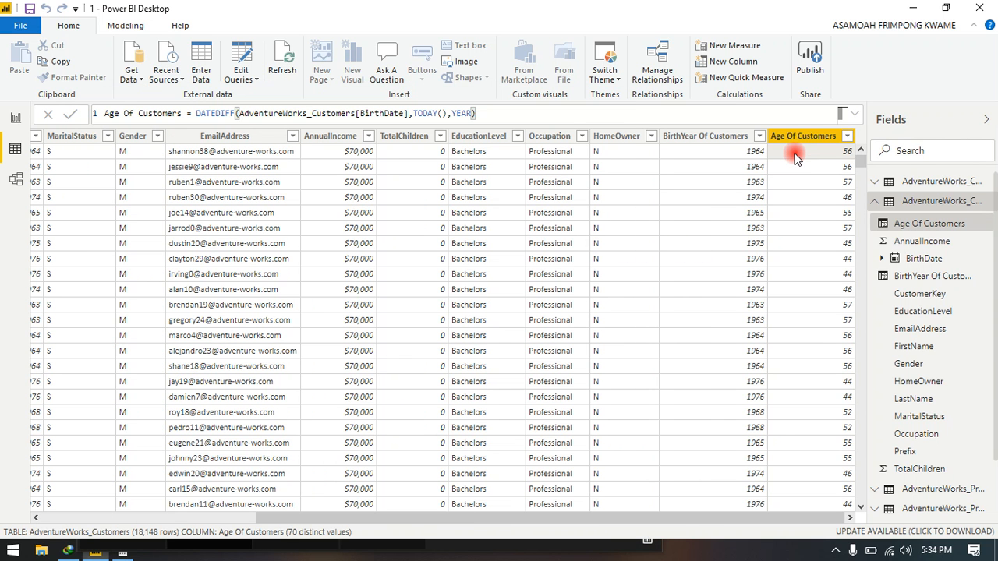